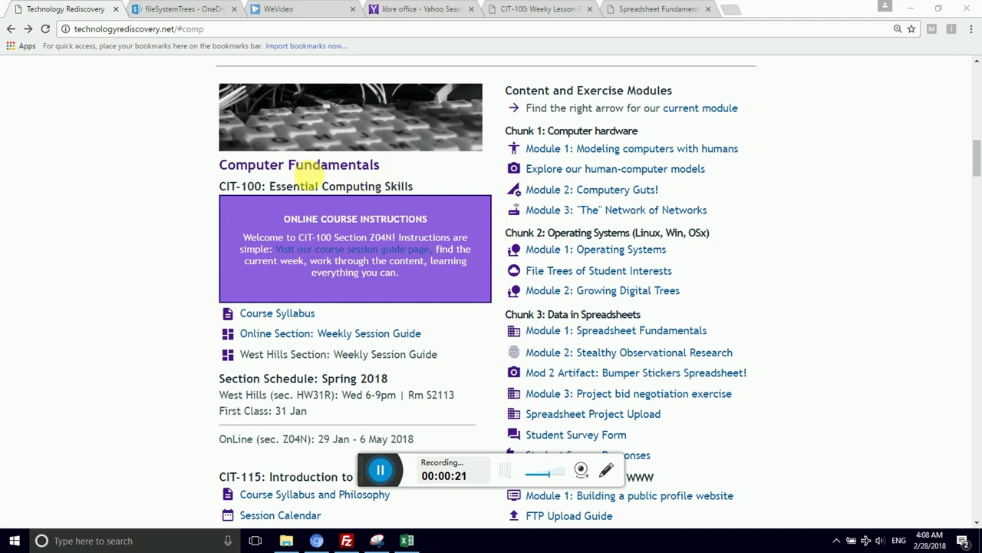
# Open the 'Module 1: Spreadsheet Fundamentals' page and scroll down to its jump list.
pyautogui.click(554, 329)
pyautogui.scroll(-3, 499, 285)
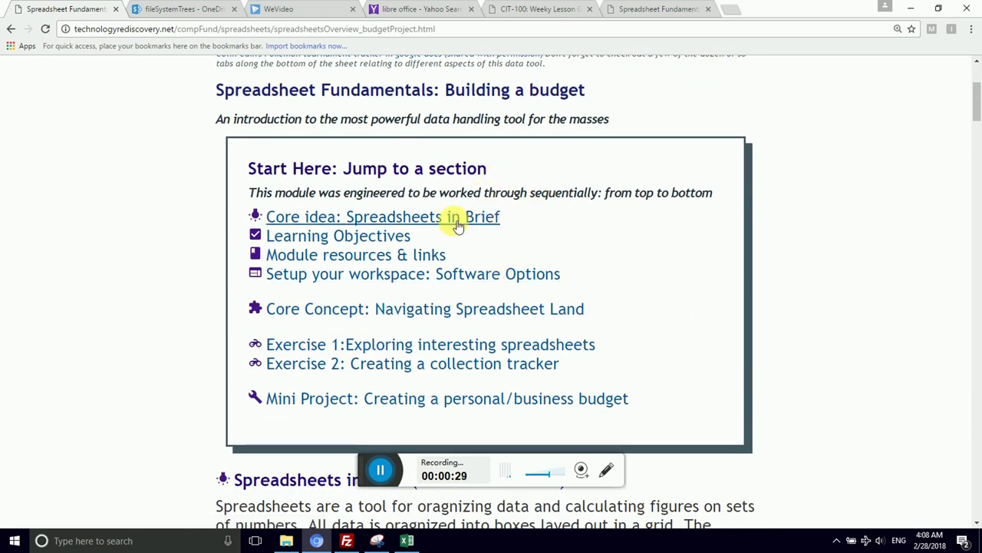
# Jump to 'Core idea: Spreadsheets in Brief' and scroll until the whole mileage spreadsheet image shows.
pyautogui.click(393, 222)
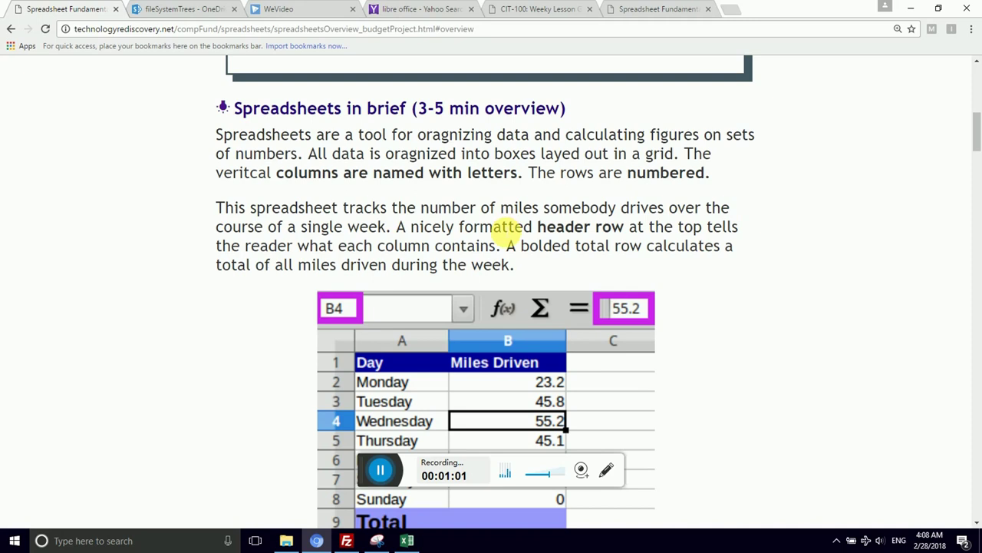
pyautogui.scroll(-3, 506, 199)
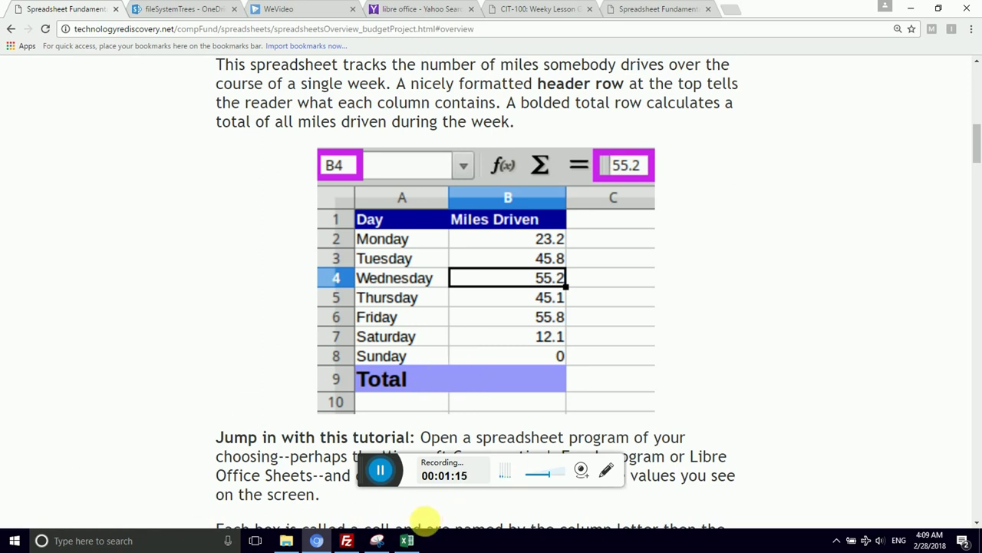
# Launch Excel 2016 from a Start search for 'ex' with a blank workbook.
pyautogui.click(12, 541)
pyautogui.write('ex')
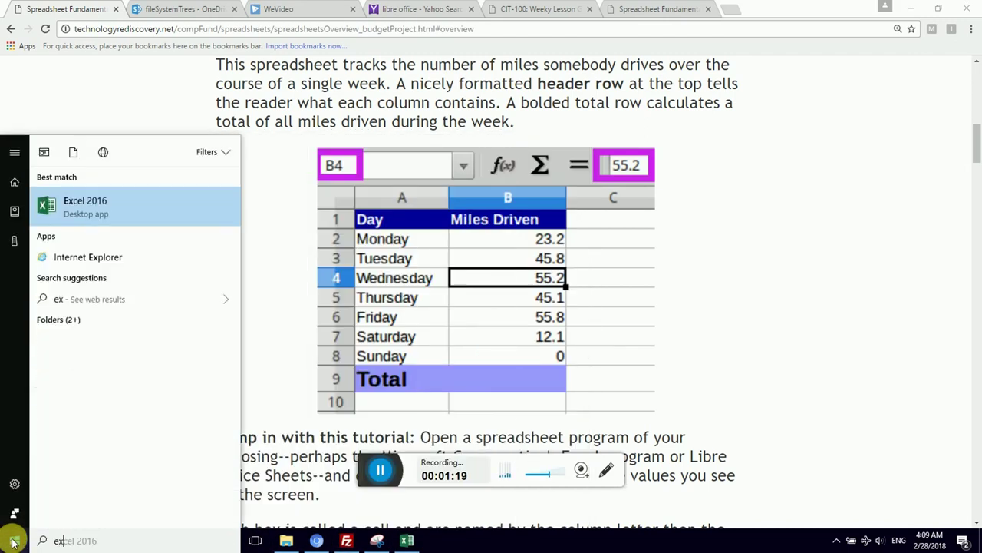
pyautogui.click(412, 540)
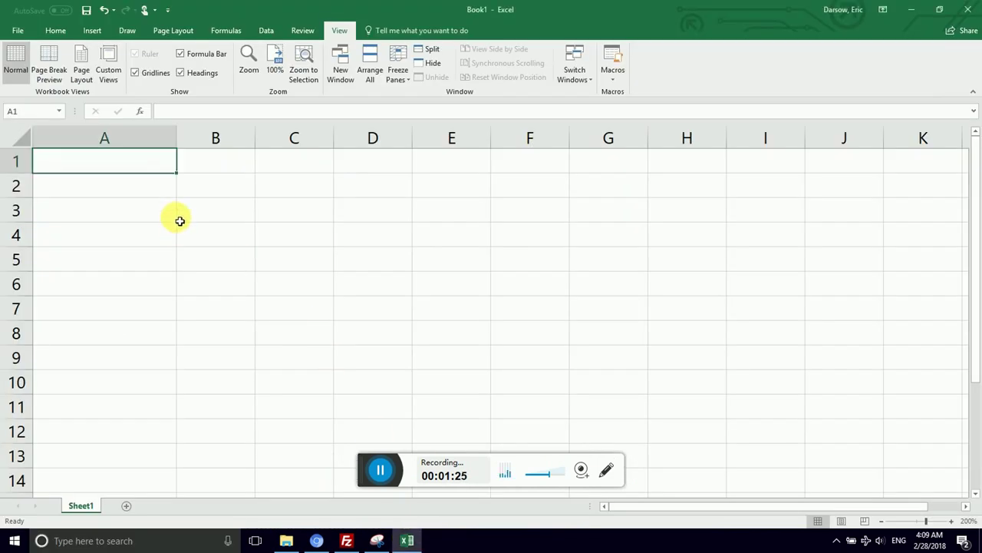
# Practise selecting columns A–D, column A, rows 1–4, then cells A2:A8.
pyautogui.moveTo(153, 131); pyautogui.dragTo(403, 120)
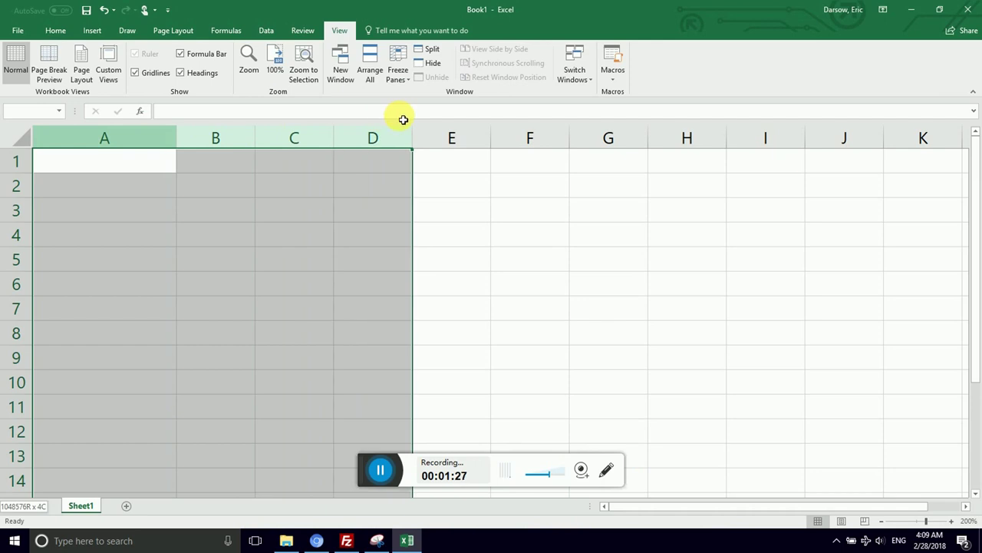
pyautogui.click(374, 161)
pyautogui.moveTo(136, 143); pyautogui.dragTo(438, 136)
pyautogui.moveTo(17, 163); pyautogui.dragTo(81, 237)
pyautogui.click(83, 235)
pyautogui.click(116, 162)
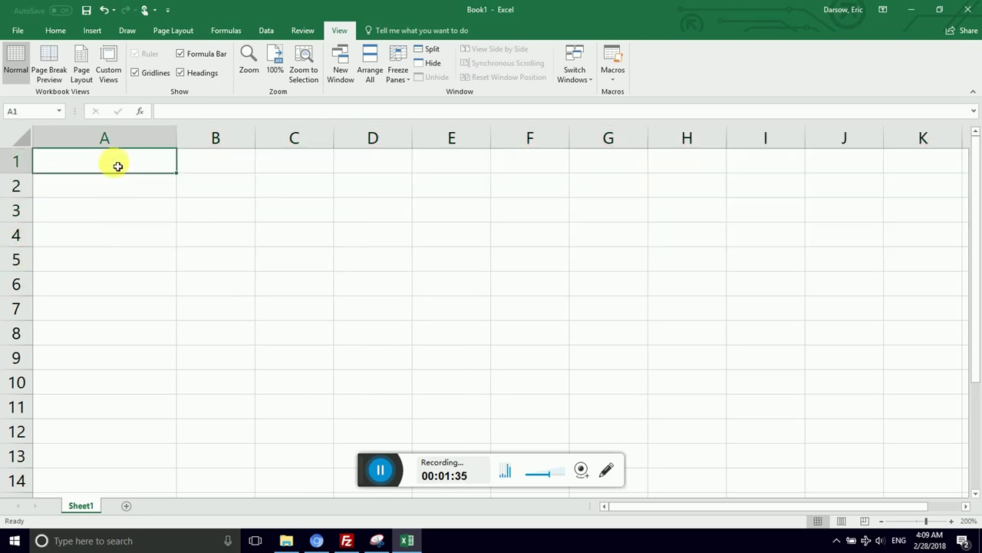
pyautogui.moveTo(114, 184); pyautogui.dragTo(100, 337)
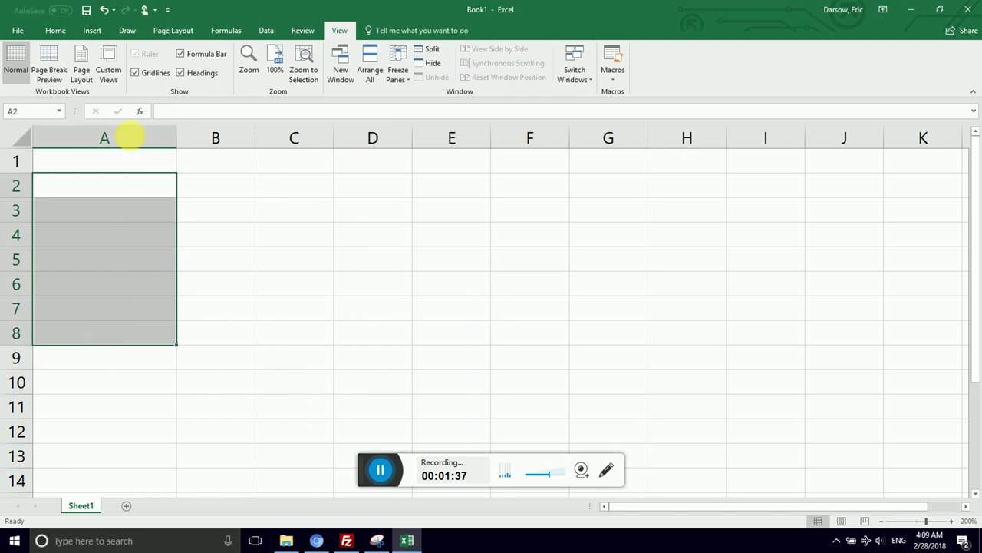
# Enter Day, Monday and Tuesay in cells A1 through A3.
pyautogui.click(130, 170)
pyautogui.write('Day')
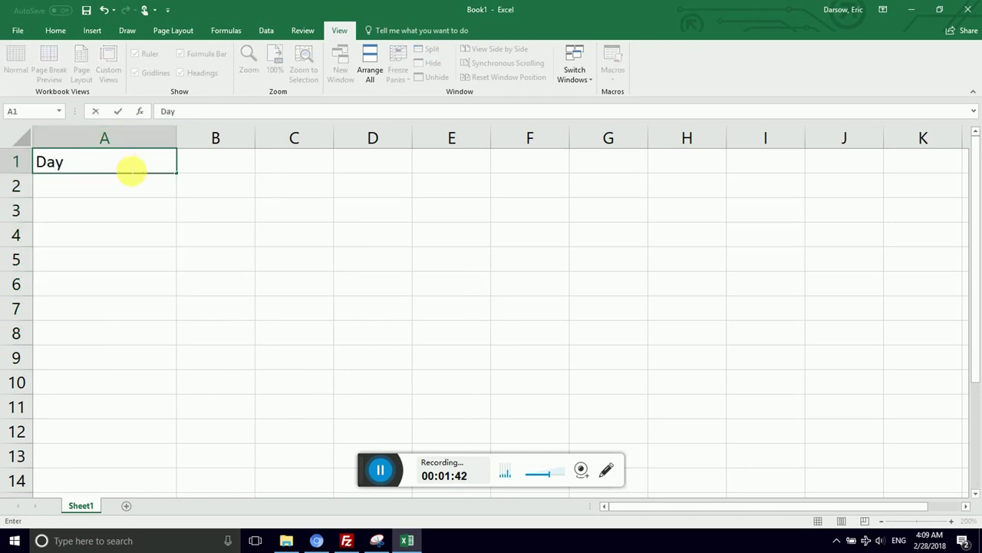
pyautogui.press('Return')
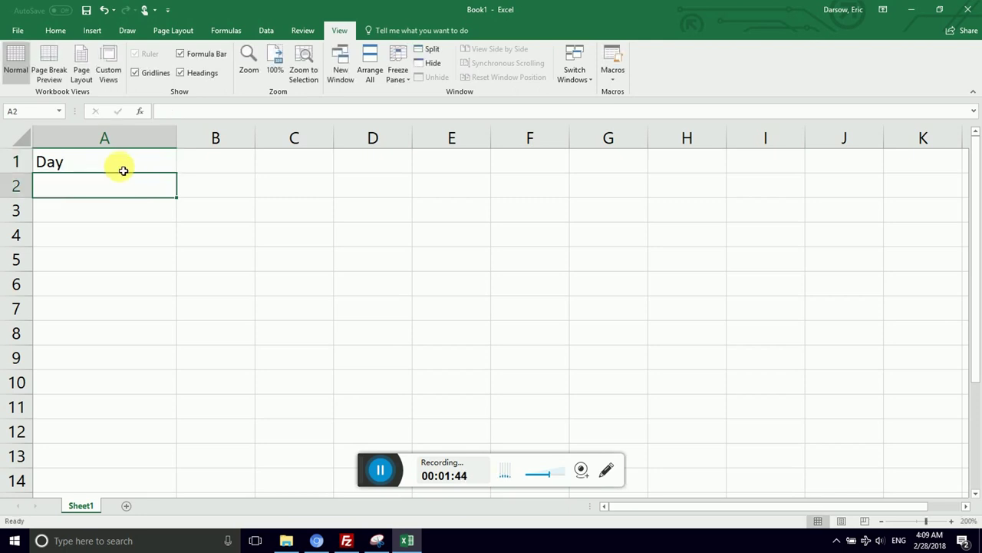
pyautogui.write('Monday')
pyautogui.press('Return')
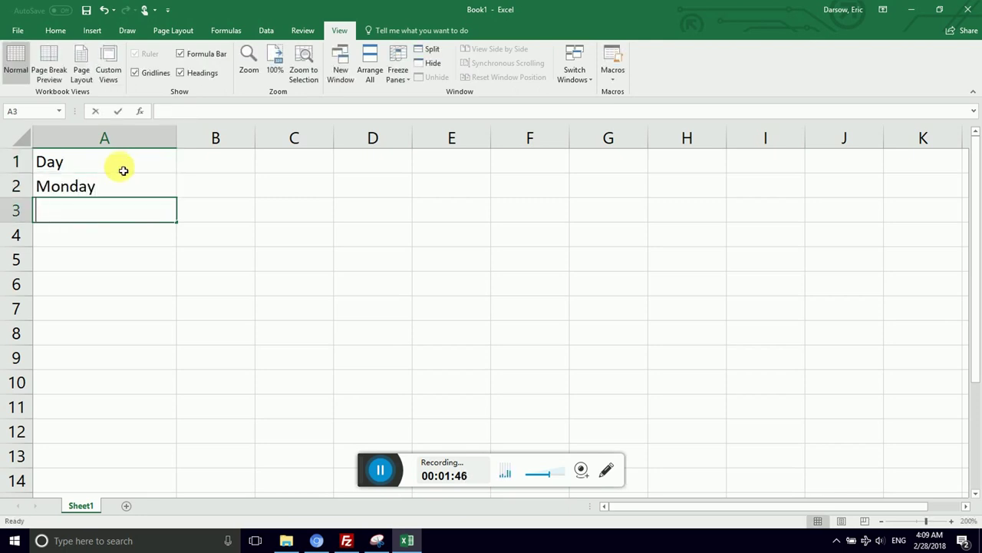
pyautogui.write('Tueydsa')
pyautogui.press('BackSpace')
pyautogui.press('BackSpace')
pyautogui.press('BackSpace')
pyautogui.press('BackSpace')
pyautogui.write('say')
pyautogui.press('Return')
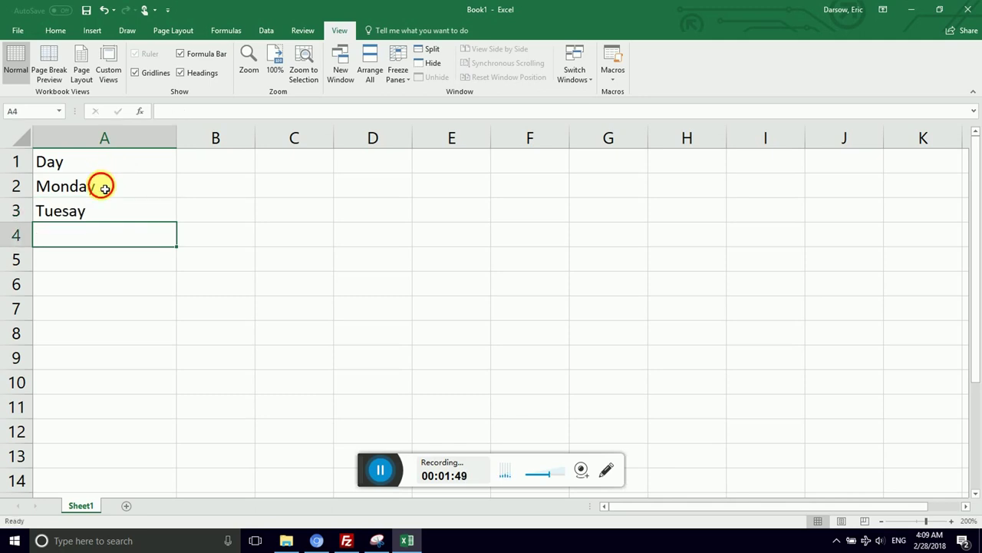
# Click through cells A1 to A3 to review the entries.
pyautogui.moveTo(103, 184); pyautogui.dragTo(160, 222)
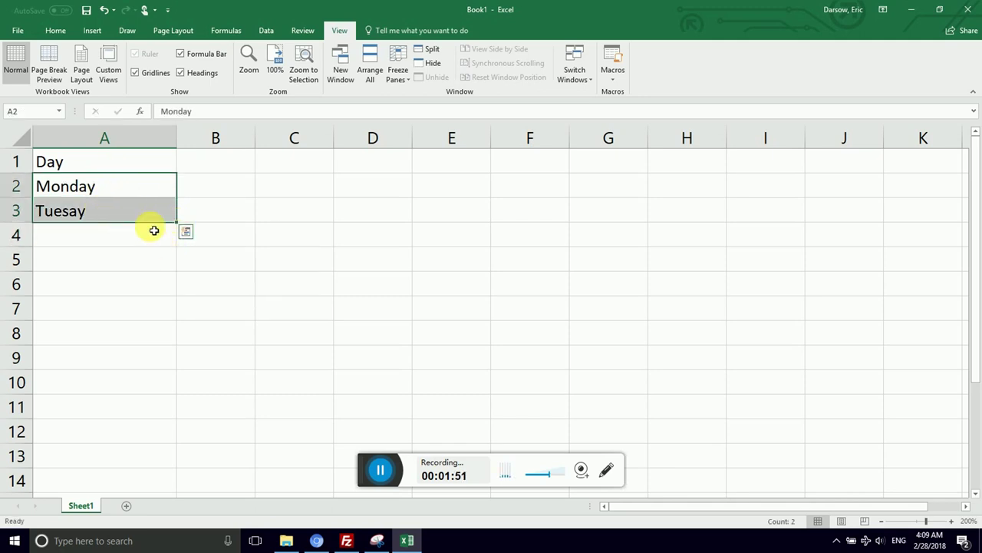
pyautogui.click(103, 212)
pyautogui.click(89, 186)
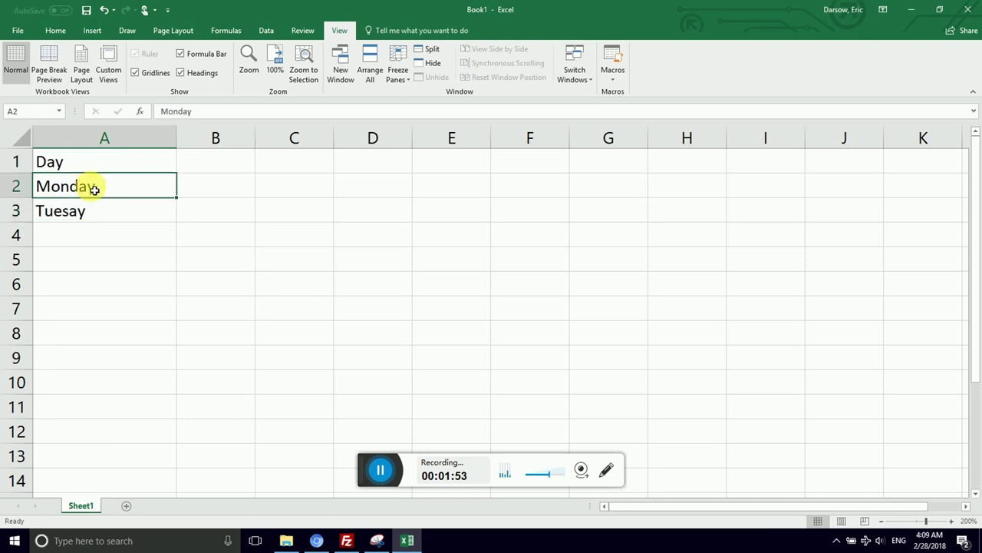
pyautogui.click(81, 215)
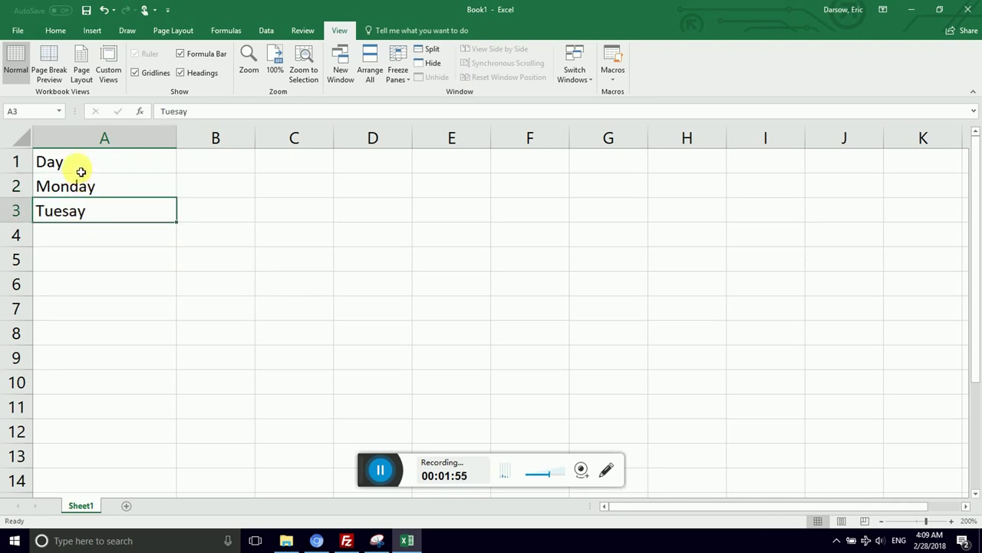
pyautogui.click(77, 164)
pyautogui.click(77, 186)
pyautogui.click(73, 210)
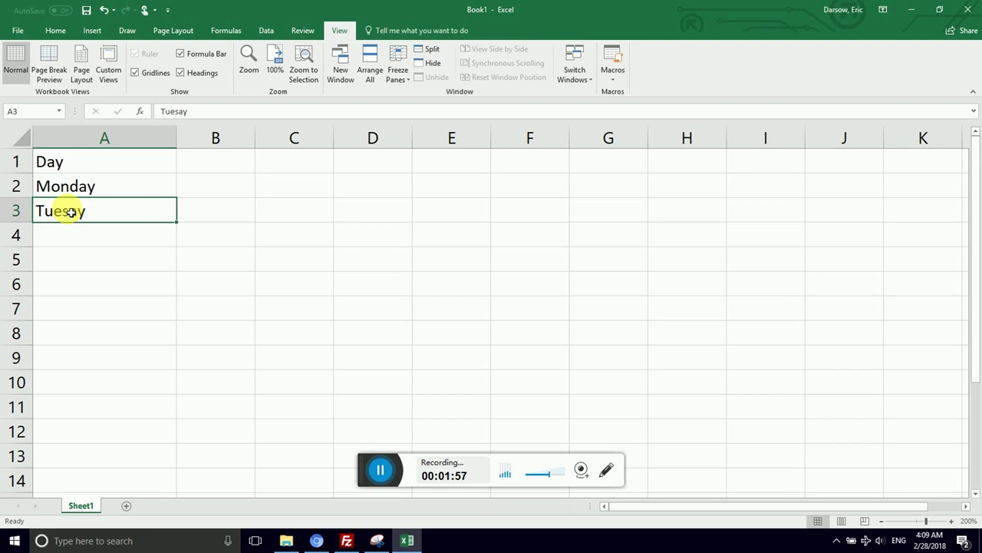
pyautogui.click(98, 162)
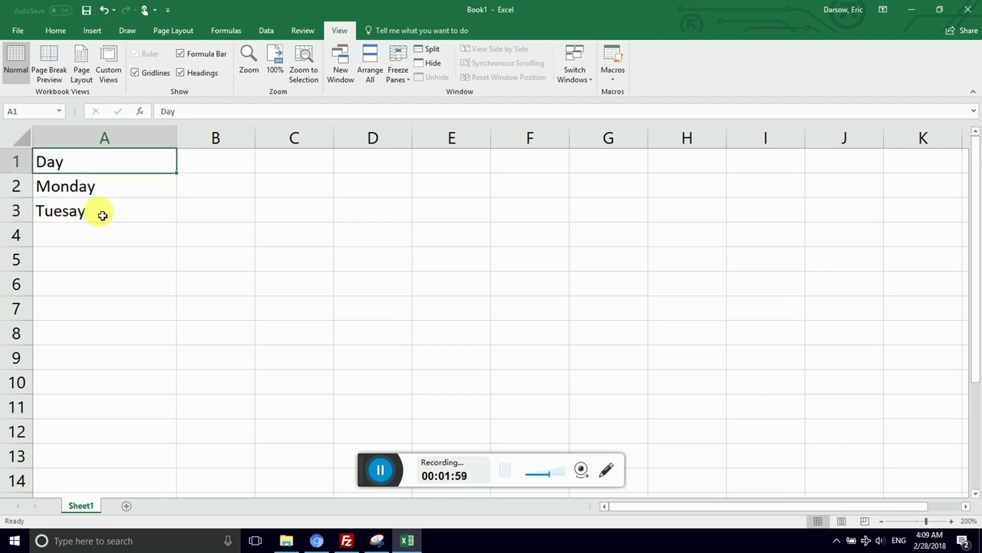
pyautogui.press('Down')
# Enter Wednesay in cell A4.
pyautogui.click(92, 243)
pyautogui.write('Wednesay')
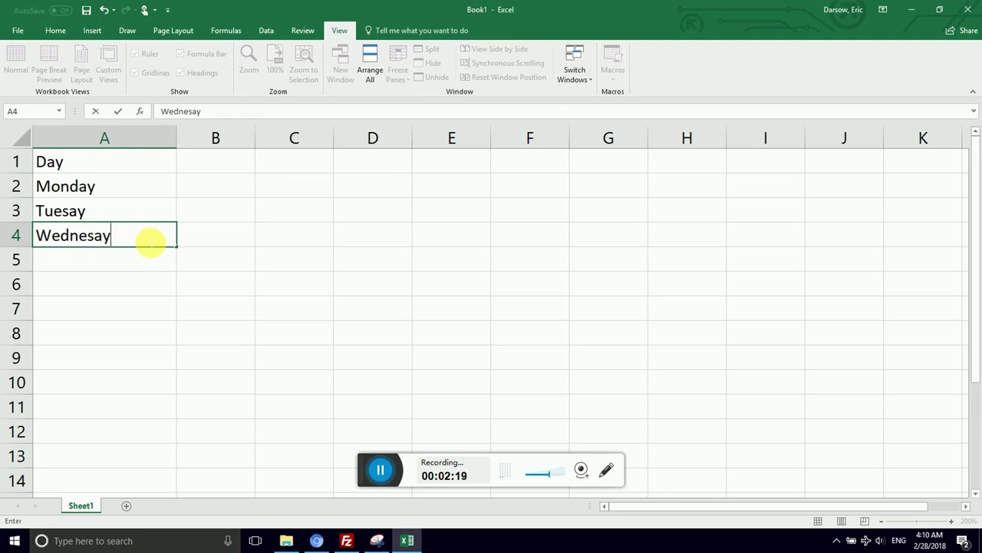
pyautogui.press('Return')
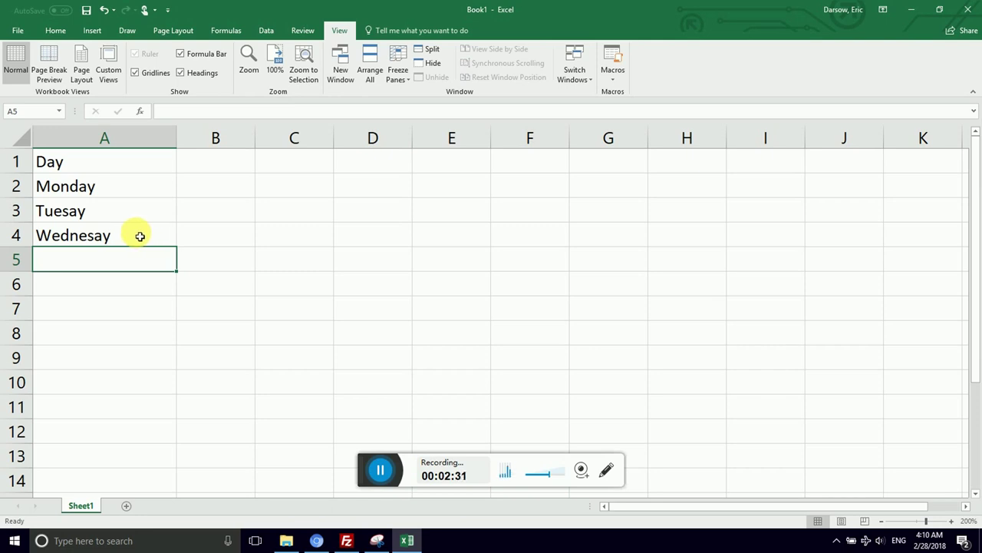
# Accidentally clear cell A4, then undo to restore Wednesay.
pyautogui.click(117, 242)
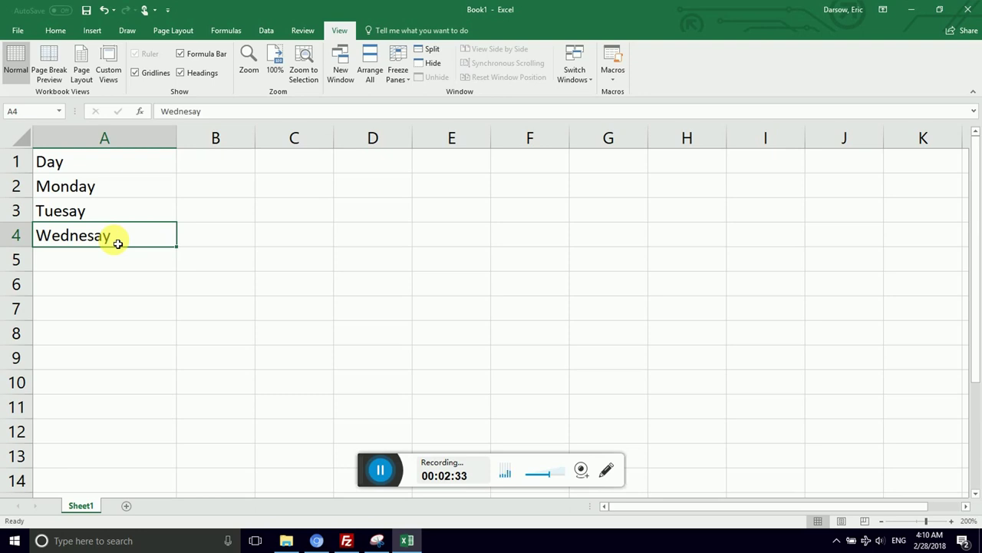
pyautogui.click(123, 255)
pyautogui.click(119, 235)
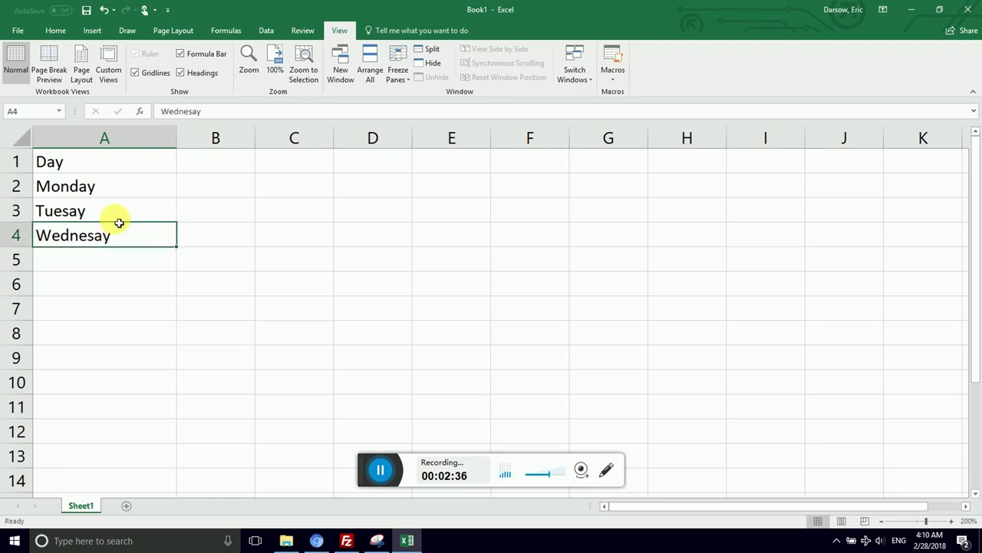
pyautogui.click(127, 257)
pyautogui.click(125, 233)
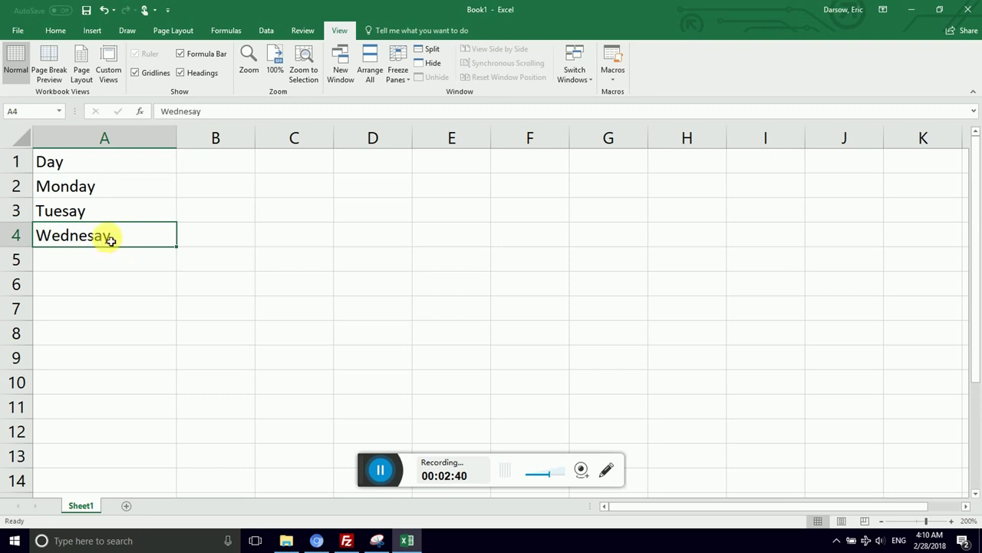
pyautogui.write('sd')
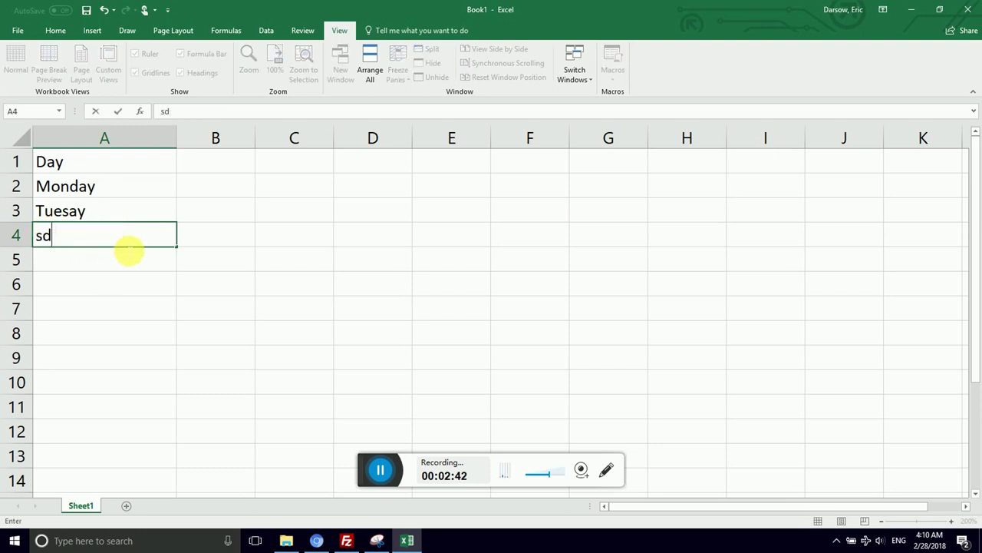
pyautogui.press('BackSpace')
pyautogui.press('BackSpace')
pyautogui.press('BackSpace')
pyautogui.press('Return')
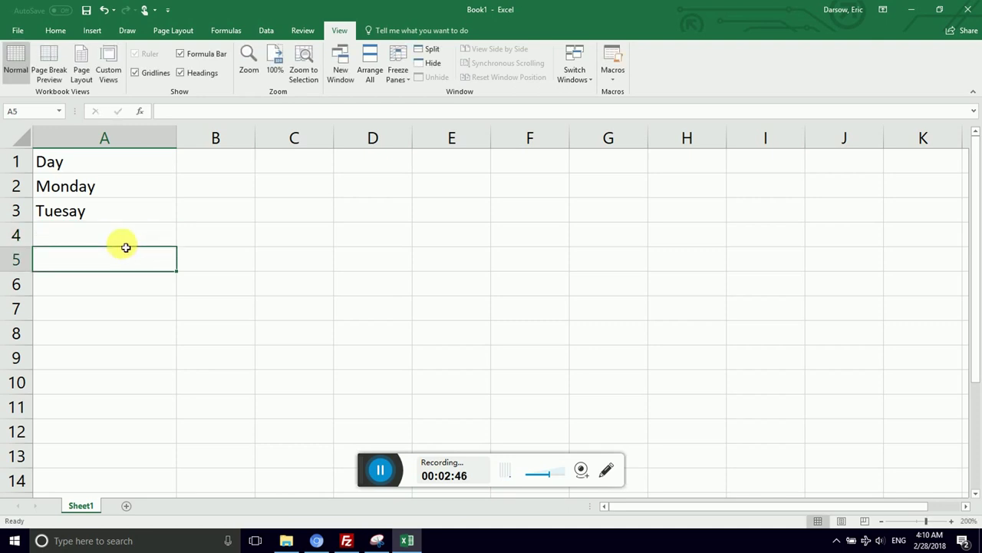
pyautogui.hotkey('ctrl', 'z')
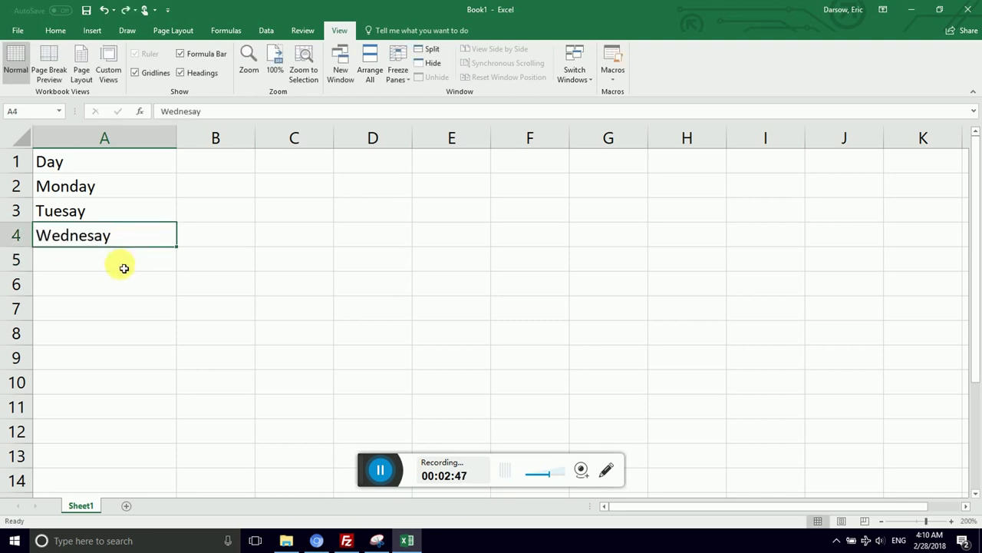
# Edit cell A4 in place, replacing the misspelled ending so it reads Wednesday.
pyautogui.click(124, 268)
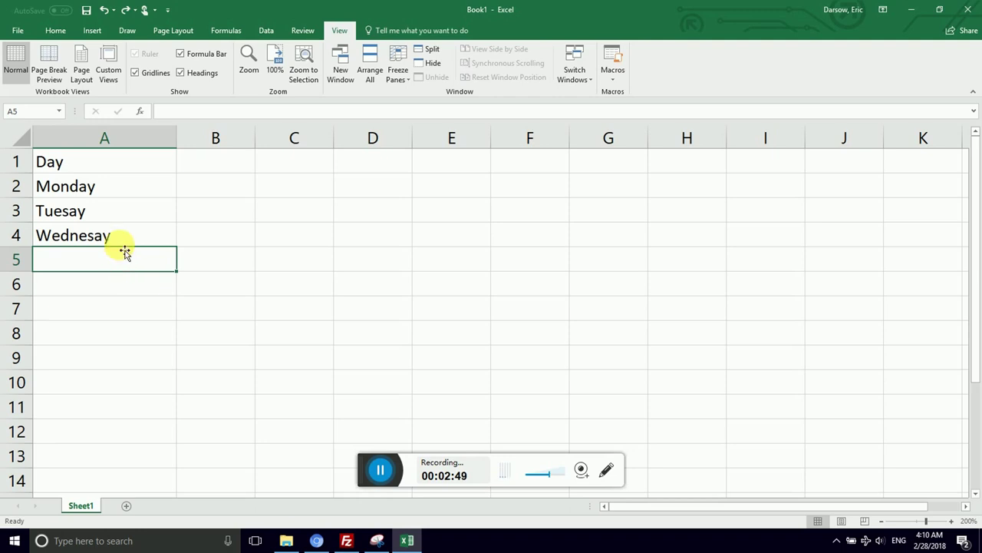
pyautogui.click(124, 240)
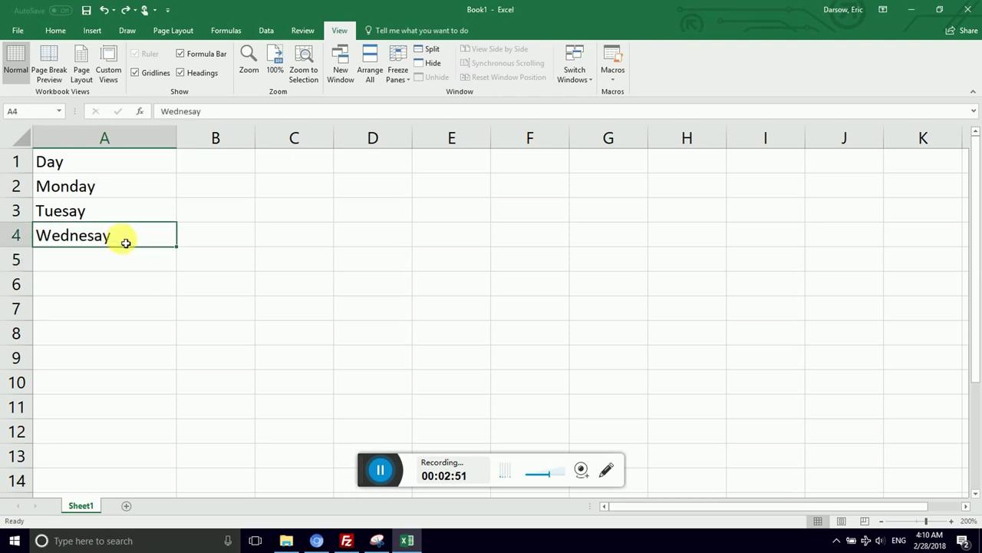
pyautogui.click(127, 260)
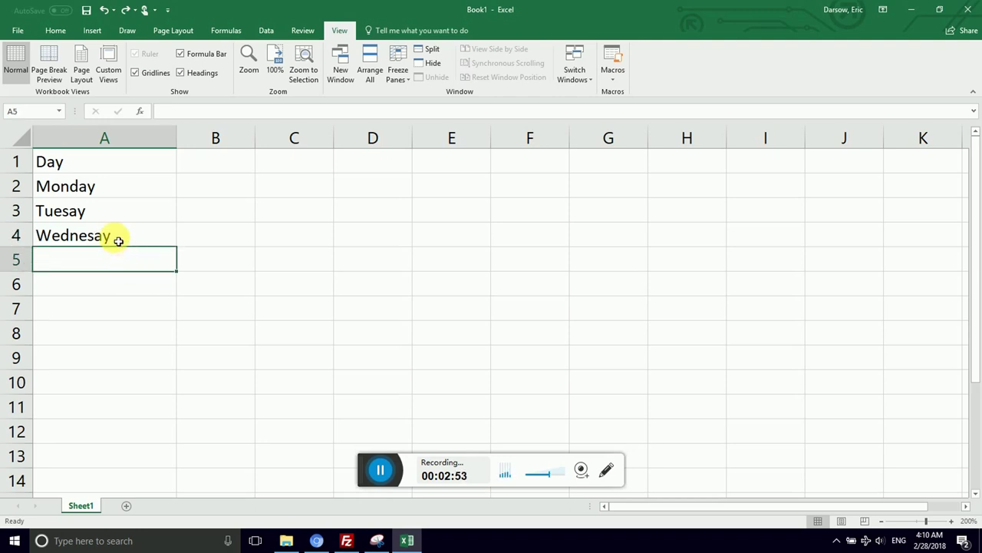
pyautogui.click(119, 240)
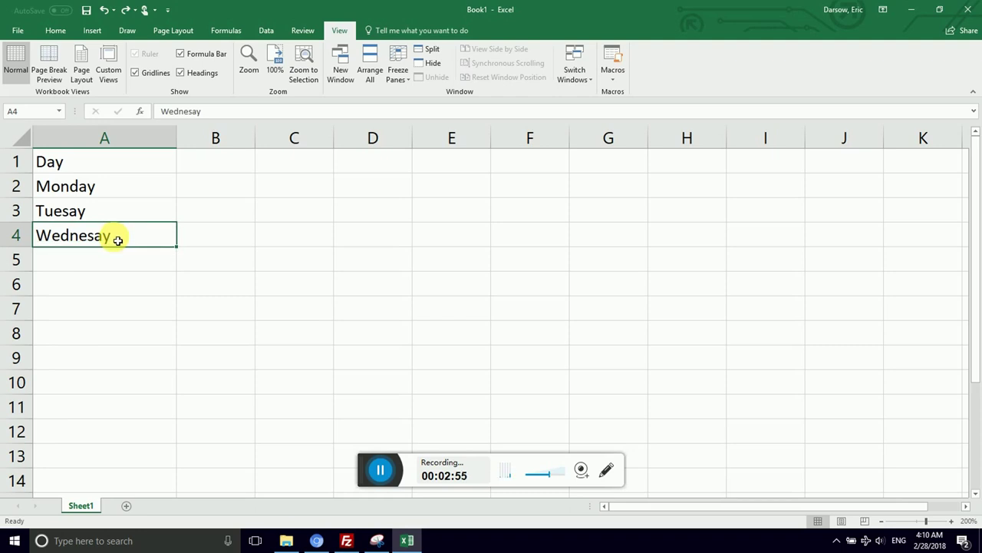
pyautogui.click(120, 260)
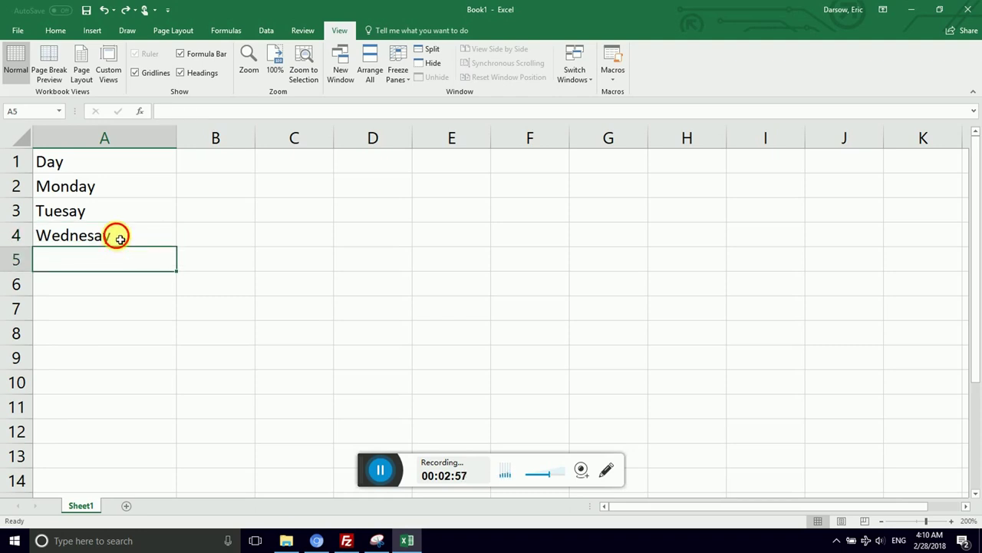
pyautogui.click(120, 240)
pyautogui.doubleClick(120, 238)
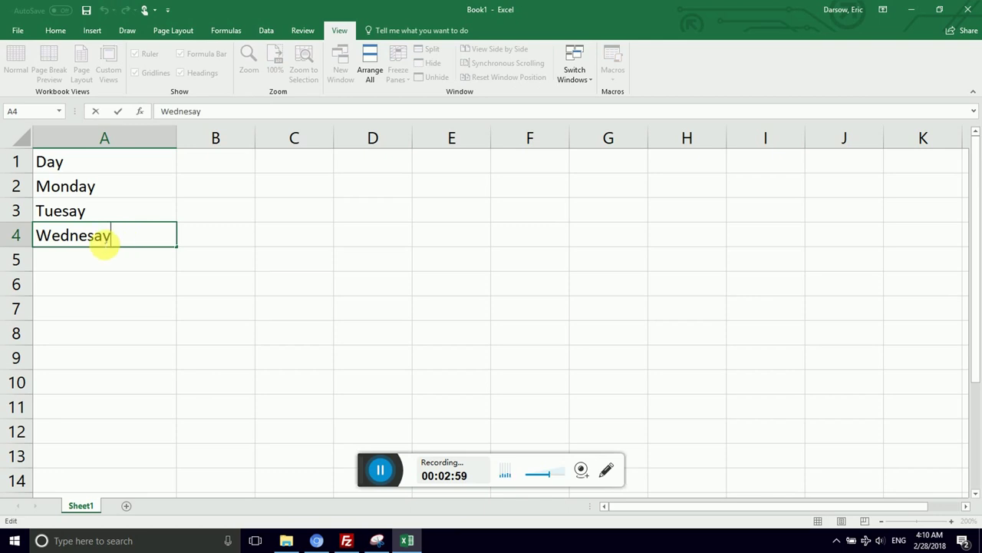
pyautogui.press('BackSpace')
pyautogui.press('BackSpace')
pyautogui.press('BackSpace')
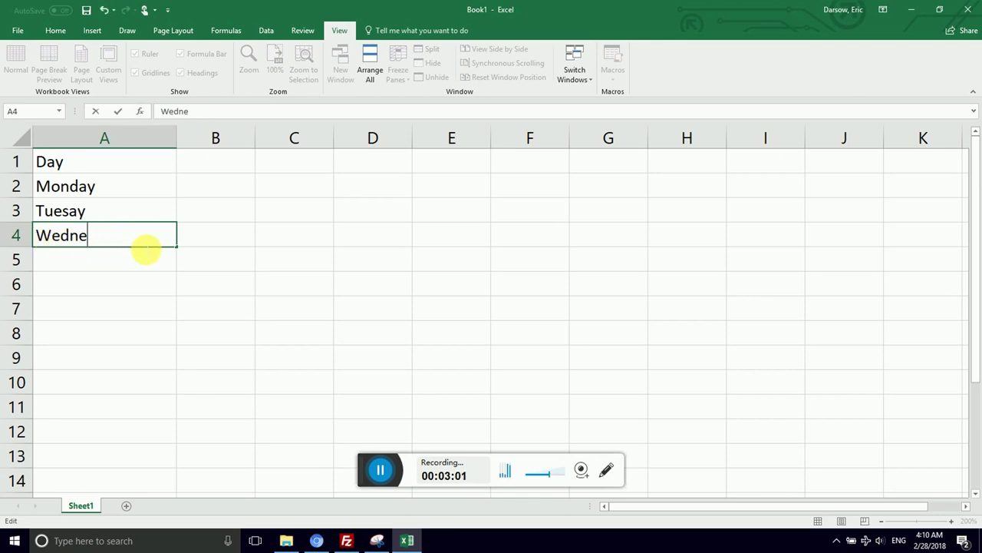
pyautogui.write('sday')
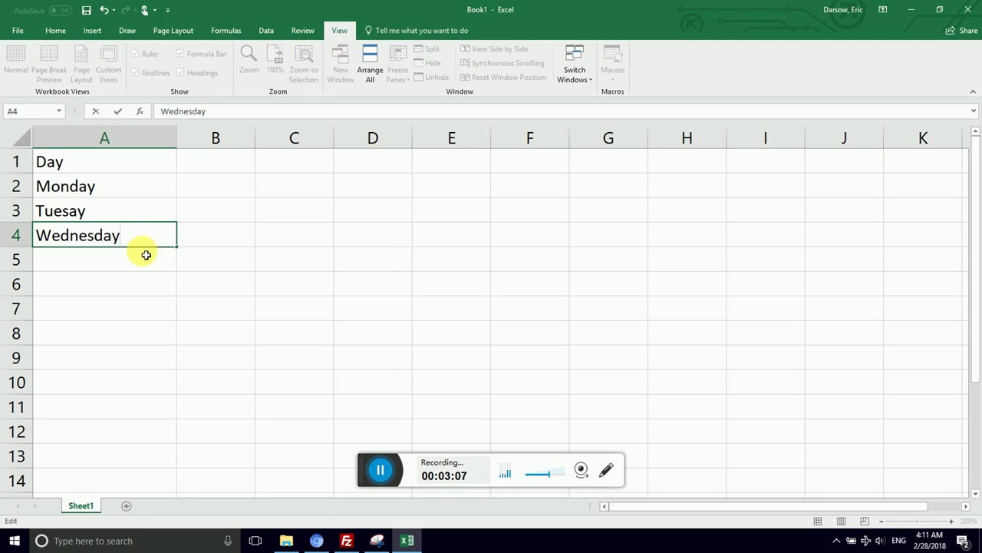
pyautogui.press('Return')
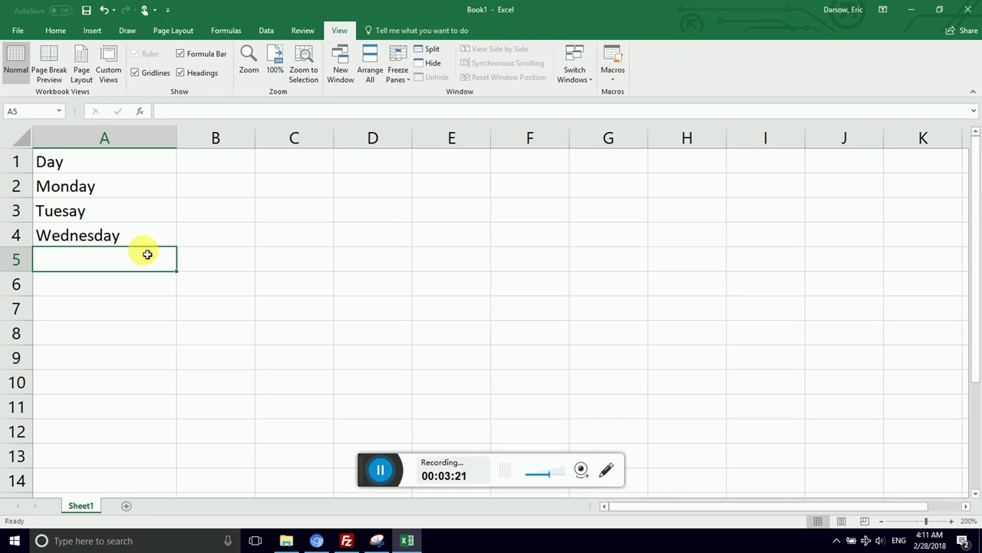
pyautogui.press('Up')
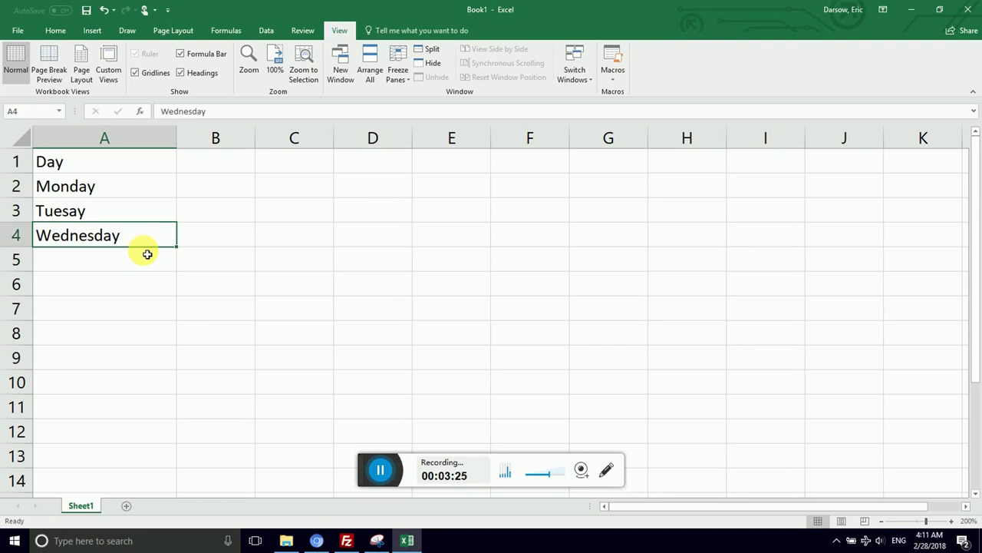
pyautogui.press('Up')
pyautogui.press('Down')
pyautogui.press('Up')
pyautogui.press('Up')
pyautogui.press('Right')
pyautogui.press('Right')
pyautogui.press('Down')
pyautogui.press('Left')
pyautogui.press('Down')
pyautogui.press('Left')
pyautogui.press('Down')
pyautogui.press('Down')
pyautogui.press('Up')
pyautogui.press('Up')
pyautogui.press('Up')
pyautogui.press('Up')
pyautogui.press('Right')
pyautogui.press('Right')
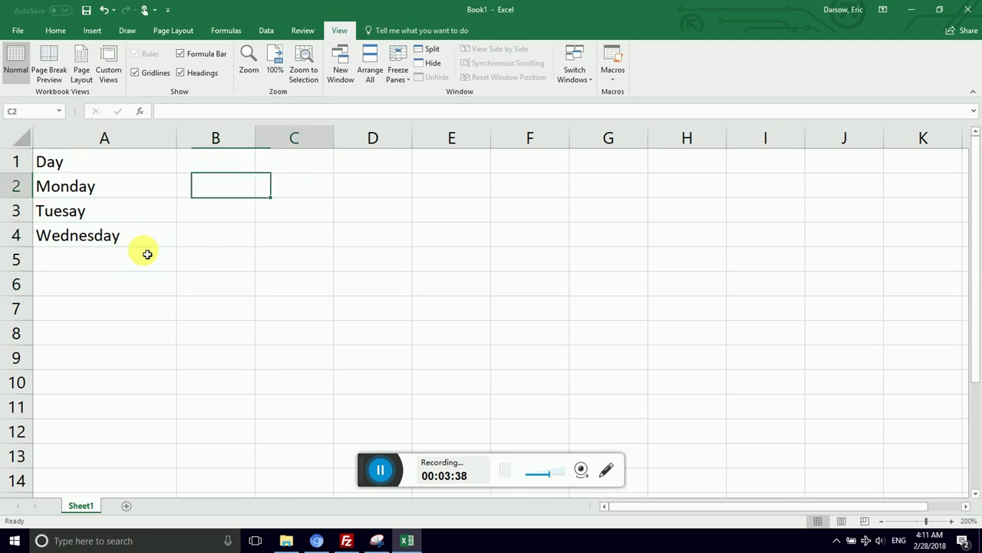
pyautogui.press('Down')
pyautogui.press('Left')
pyautogui.press('Left')
pyautogui.press('Down')
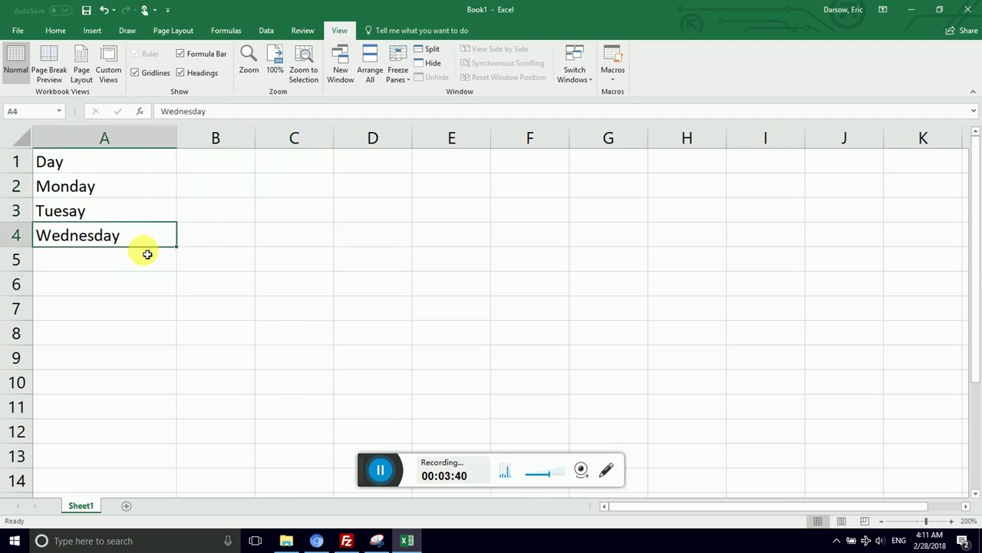
pyautogui.press('Right')
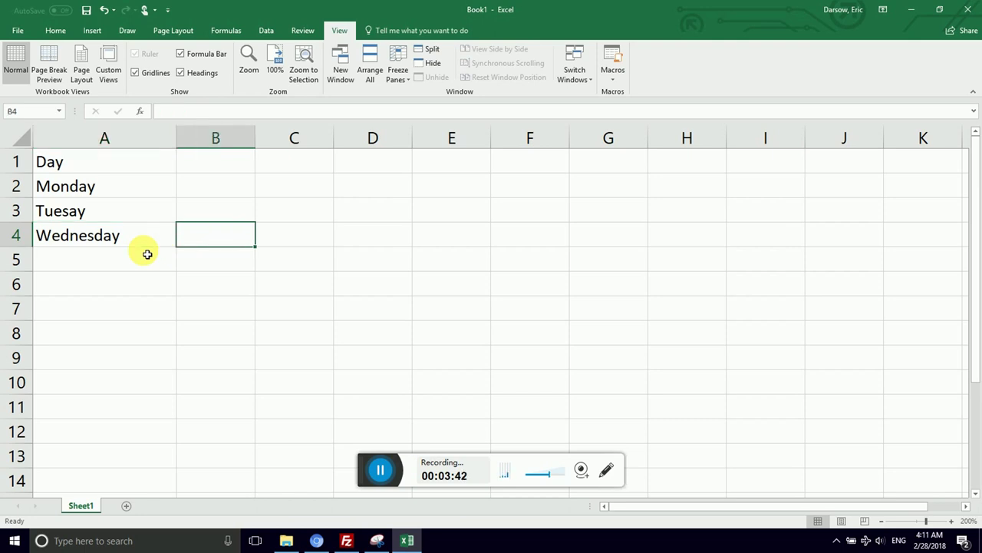
pyautogui.press('Left')
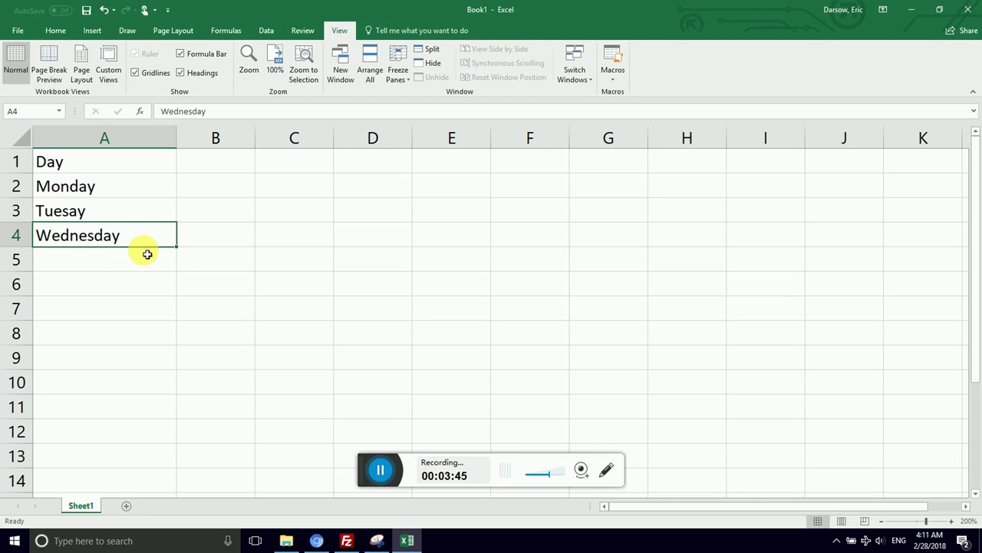
pyautogui.press('F2')
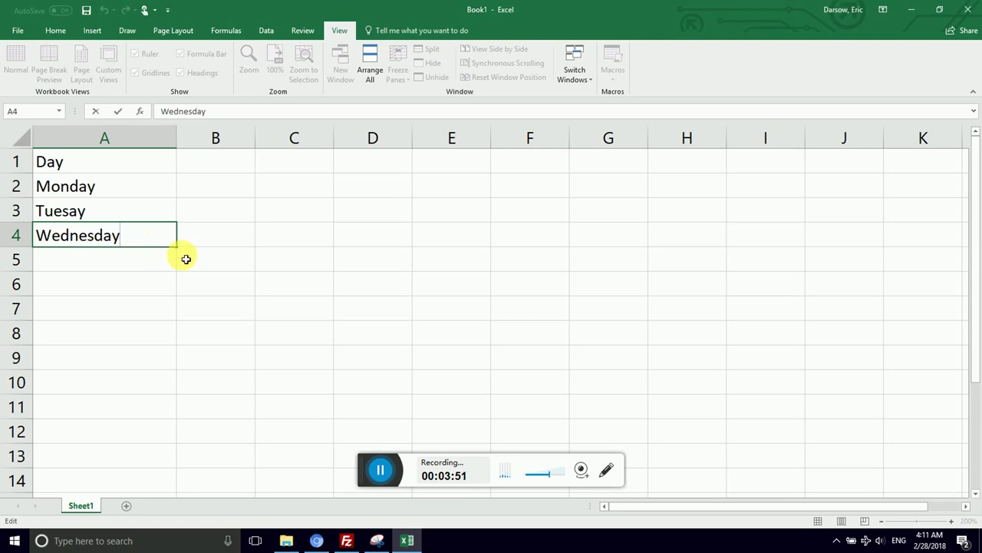
pyautogui.write('sdlkfja')
pyautogui.press('BackSpace')
pyautogui.press('BackSpace')
pyautogui.press('BackSpace')
pyautogui.press('BackSpace')
pyautogui.press('BackSpace')
pyautogui.press('BackSpace')
pyautogui.press('BackSpace')
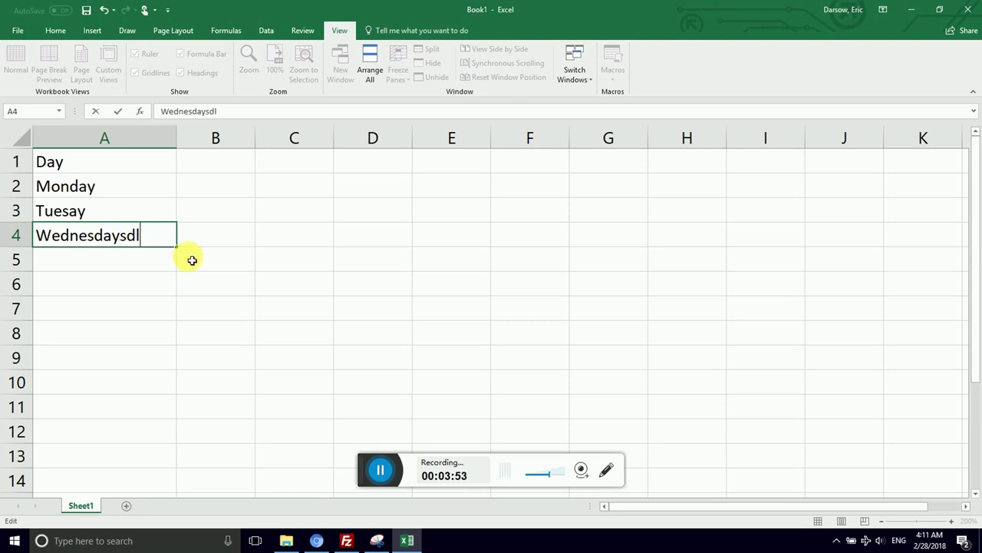
pyautogui.press('BackSpace')
pyautogui.write('y')
pyautogui.press('Return')
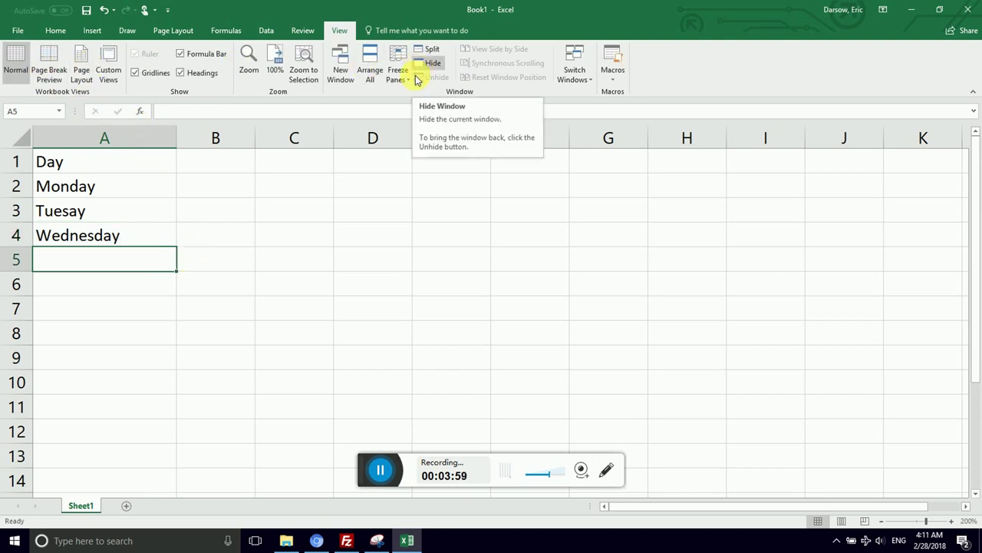
pyautogui.click(127, 164)
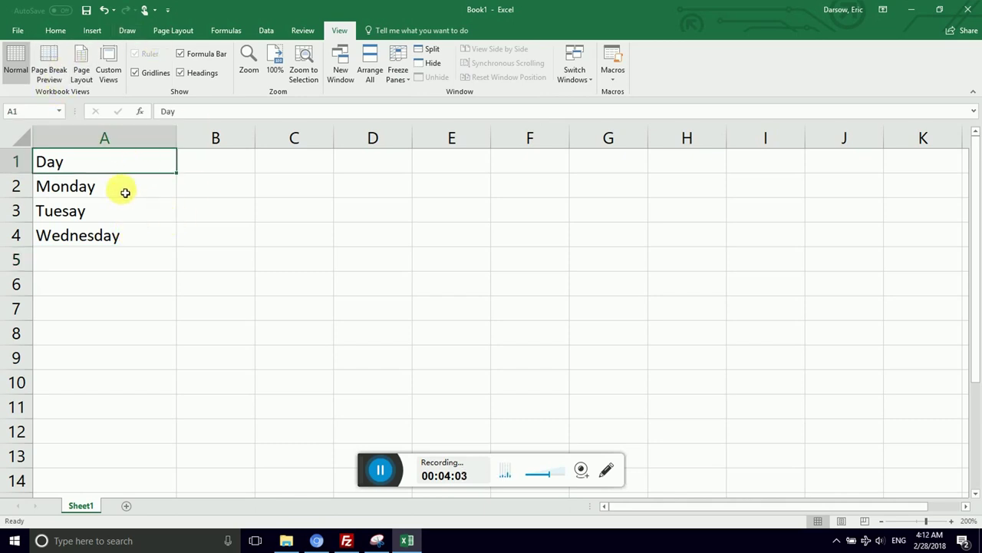
# Drag-select Monday through Wednesday in A2:A4 with the mouse.
pyautogui.click(123, 190)
pyautogui.click(110, 233)
pyautogui.moveTo(115, 187); pyautogui.dragTo(98, 217)
pyautogui.click(102, 234)
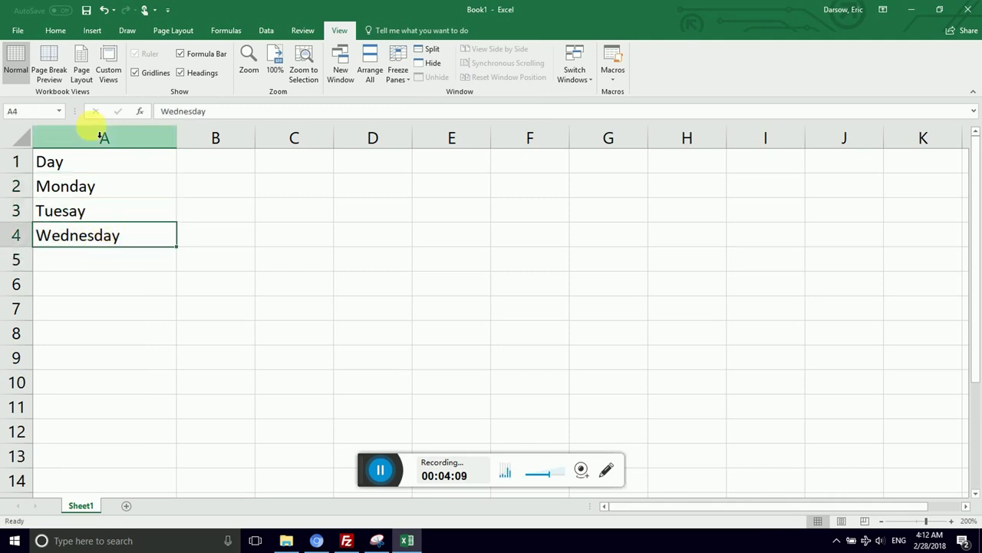
pyautogui.click(80, 189)
pyautogui.moveTo(78, 188); pyautogui.dragTo(70, 237)
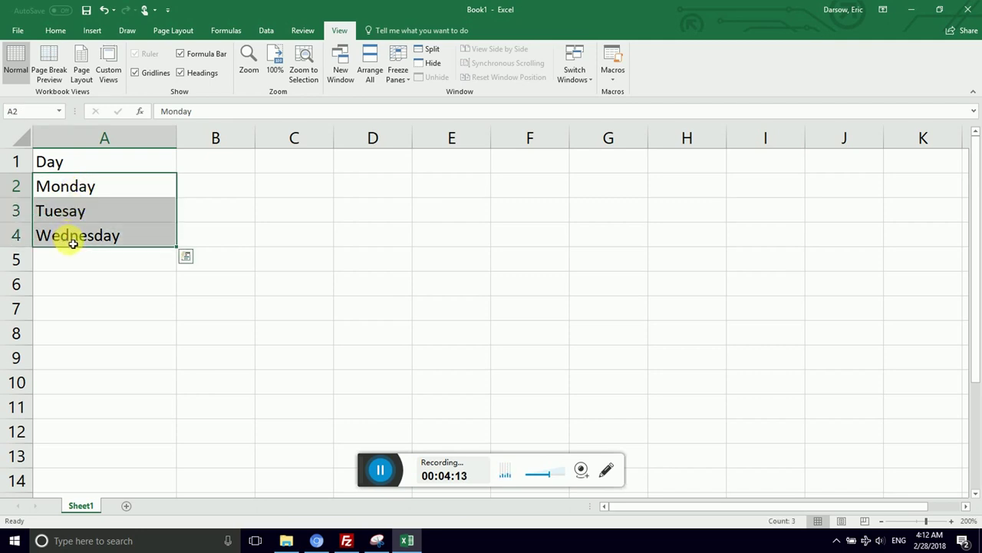
pyautogui.click(77, 258)
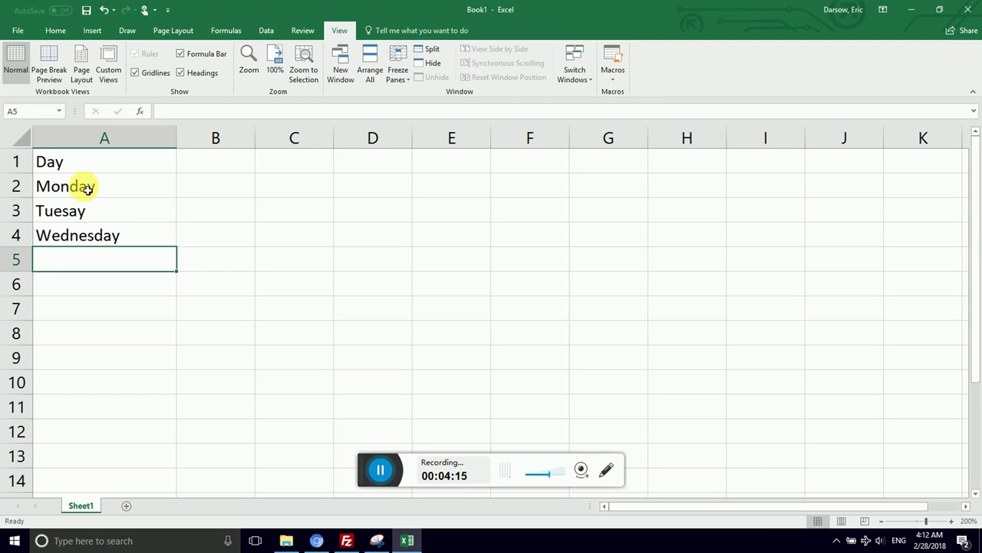
# Select A2:A4 with Shift+arrow keys, widening and narrowing the range to practise.
pyautogui.click(83, 187)
pyautogui.press('Down')
pyautogui.press('Down')
pyautogui.press('Up')
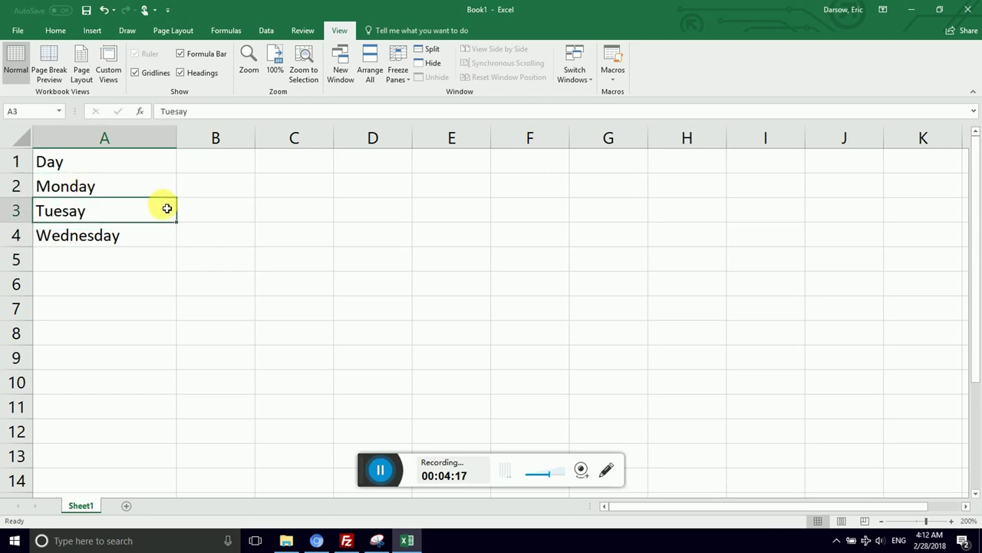
pyautogui.press('Up')
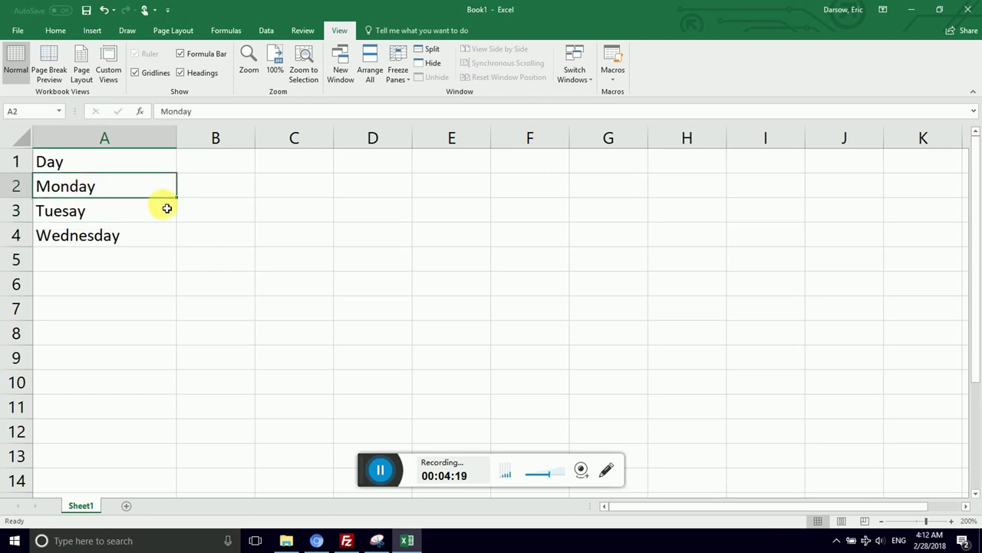
pyautogui.hotkey('shift', 'Down')
pyautogui.hotkey('shift', 'Down')
pyautogui.hotkey('shift', 'Up')
pyautogui.hotkey('shift', 'Right')
pyautogui.hotkey('shift', 'Right')
pyautogui.hotkey('shift', 'Right')
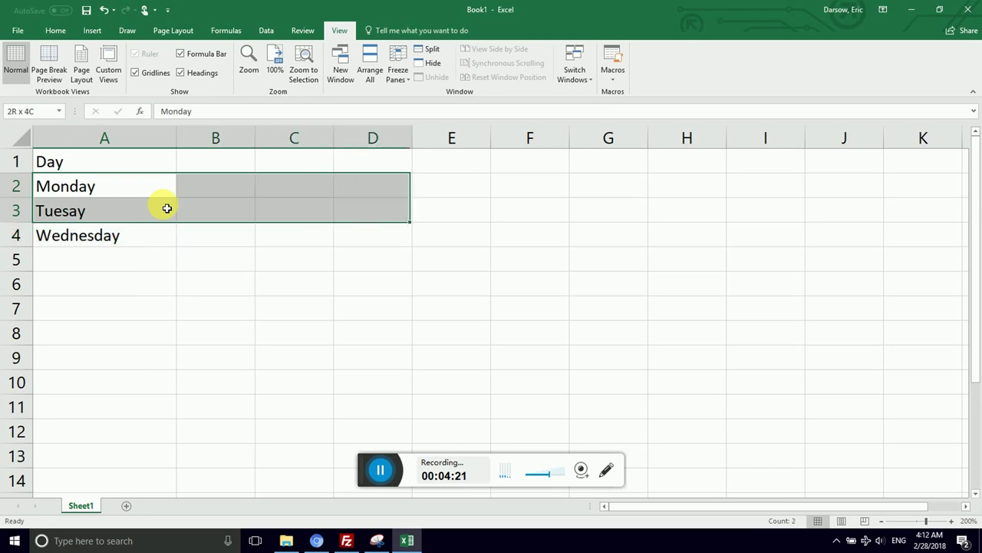
pyautogui.hotkey('shift', 'Right')
pyautogui.hotkey('shift', 'Down')
pyautogui.hotkey('shift', 'Down')
pyautogui.hotkey('shift', 'Down')
pyautogui.hotkey('shift', 'Up')
pyautogui.hotkey('shift', 'Up')
pyautogui.hotkey('shift', 'Left')
pyautogui.hotkey('shift', 'Left')
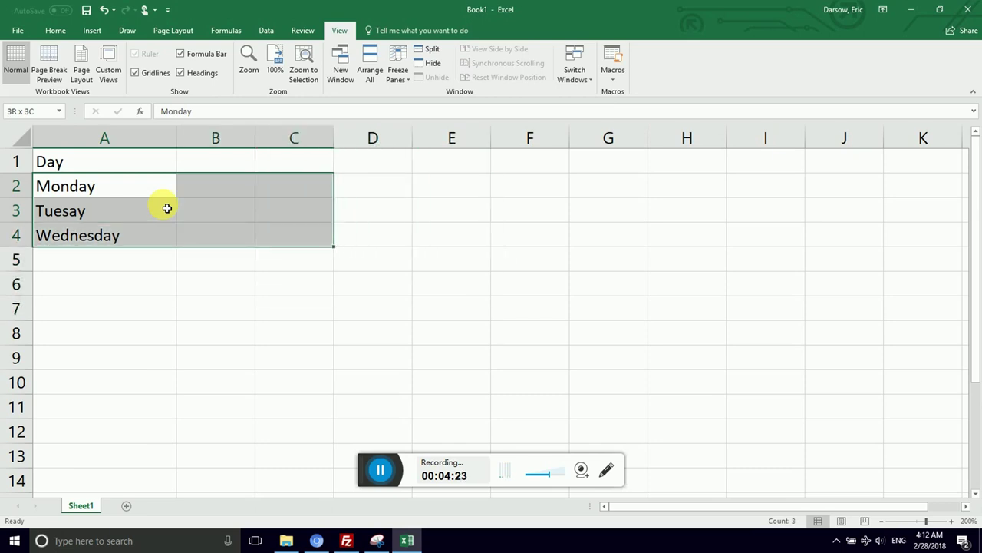
pyautogui.hotkey('shift', 'Left')
pyautogui.hotkey('shift', 'Left')
pyautogui.hotkey('shift', 'Right')
pyautogui.hotkey('shift', 'Left')
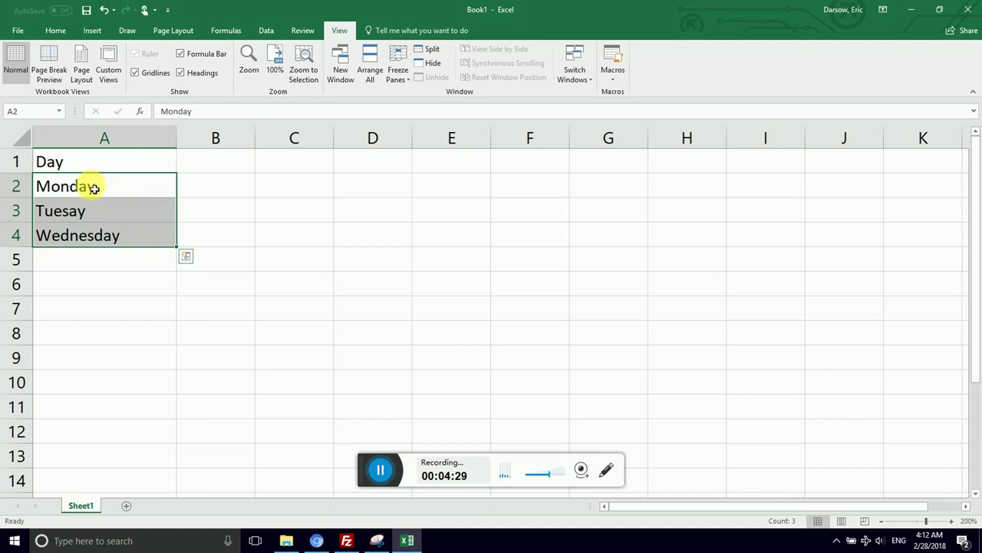
pyautogui.moveTo(91, 188); pyautogui.dragTo(69, 233)
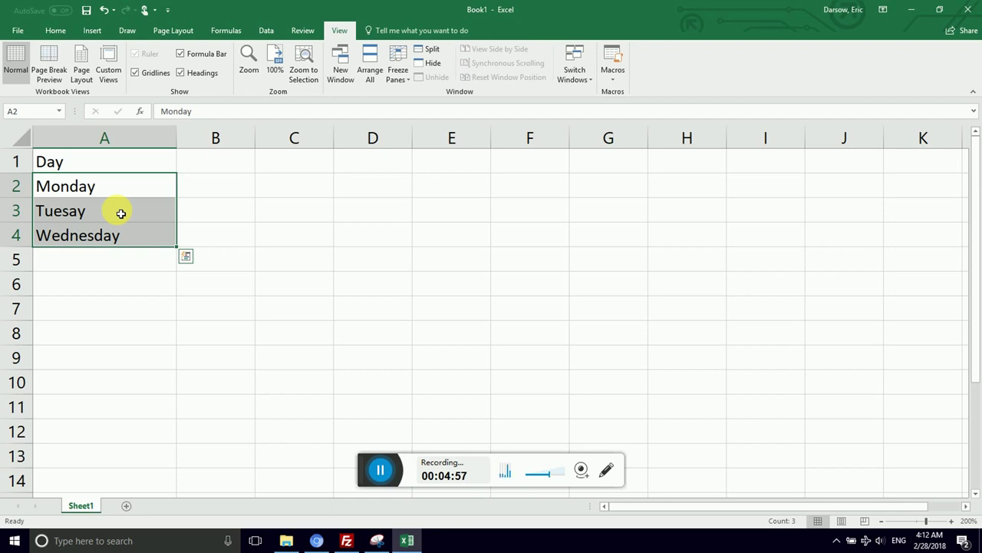
pyautogui.moveTo(138, 213); pyautogui.dragTo(134, 240)
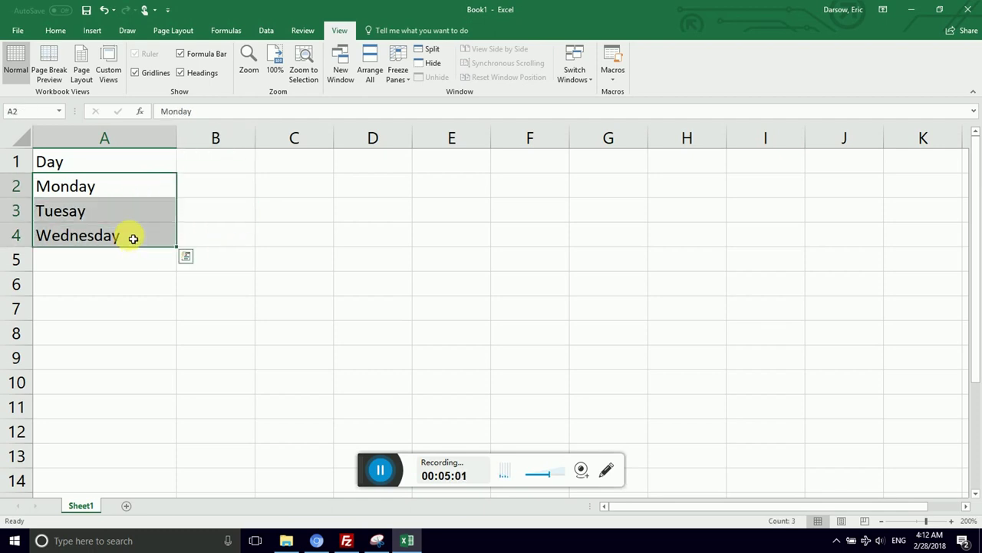
pyautogui.rightClick(105, 227)
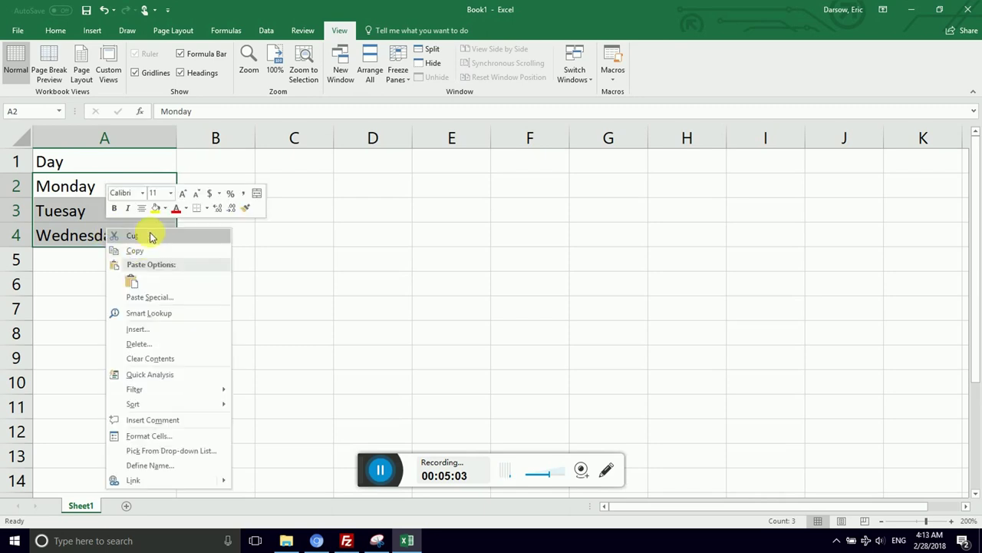
pyautogui.press('Escape')
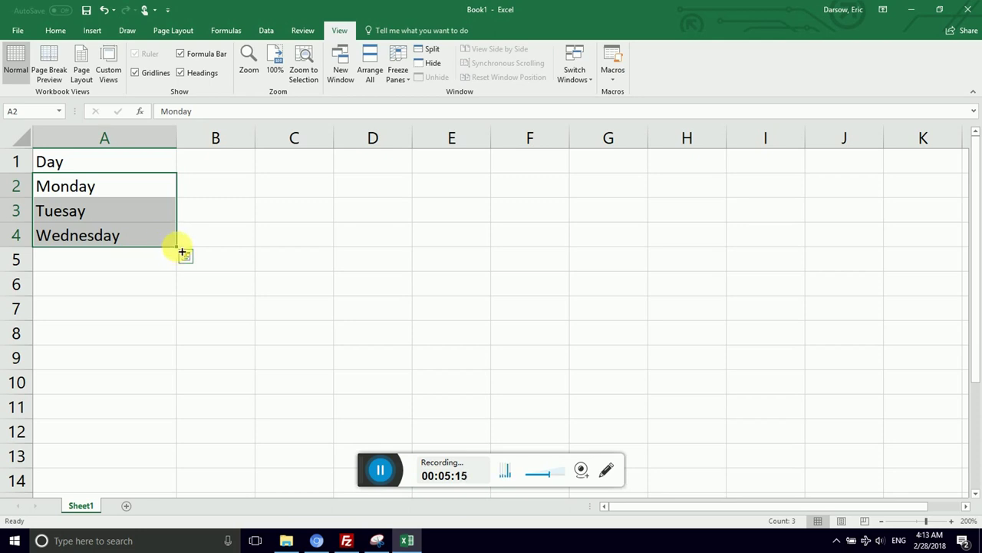
pyautogui.moveTo(180, 251); pyautogui.dragTo(154, 245)
# Edit cell A3 in place to change Tuesay to Tuesday.
pyautogui.click(136, 221)
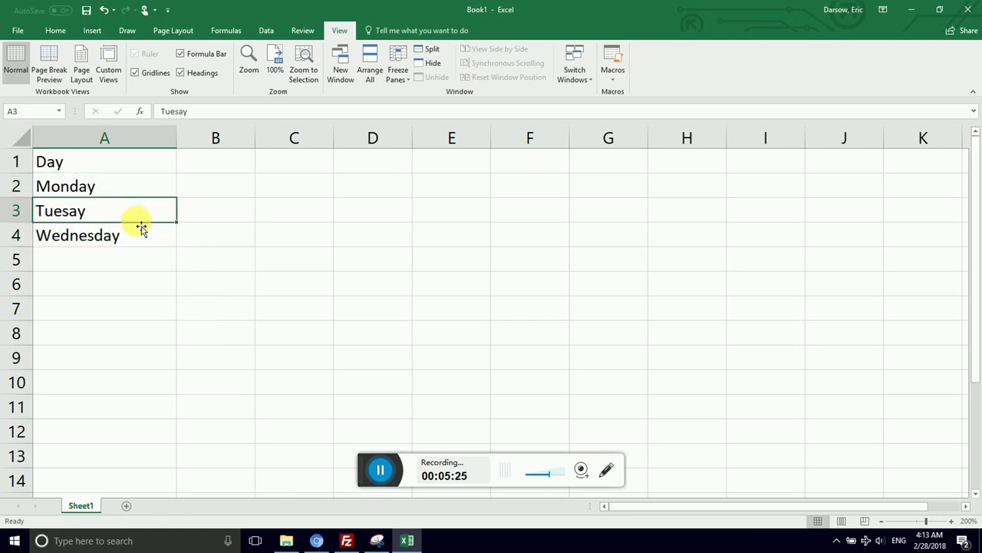
pyautogui.doubleClick(92, 213)
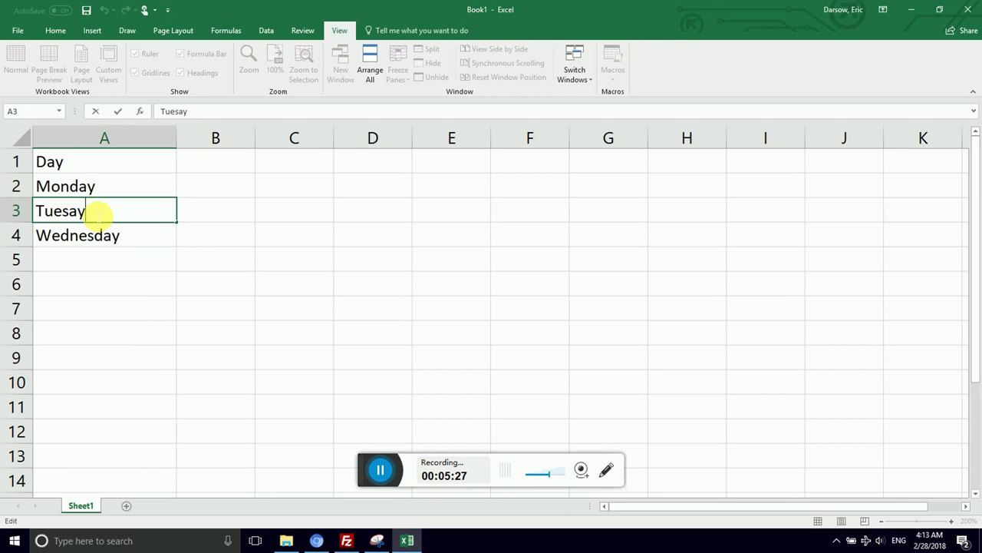
pyautogui.press('BackSpace')
pyautogui.press('BackSpace')
pyautogui.write('e')
pyautogui.press('BackSpace')
pyautogui.write('weq')
pyautogui.press('BackSpace')
pyautogui.press('BackSpace')
pyautogui.press('BackSpace')
pyautogui.write('ds')
pyautogui.press('BackSpace')
pyautogui.press('BackSpace')
pyautogui.write('sday')
pyautogui.press('Return')
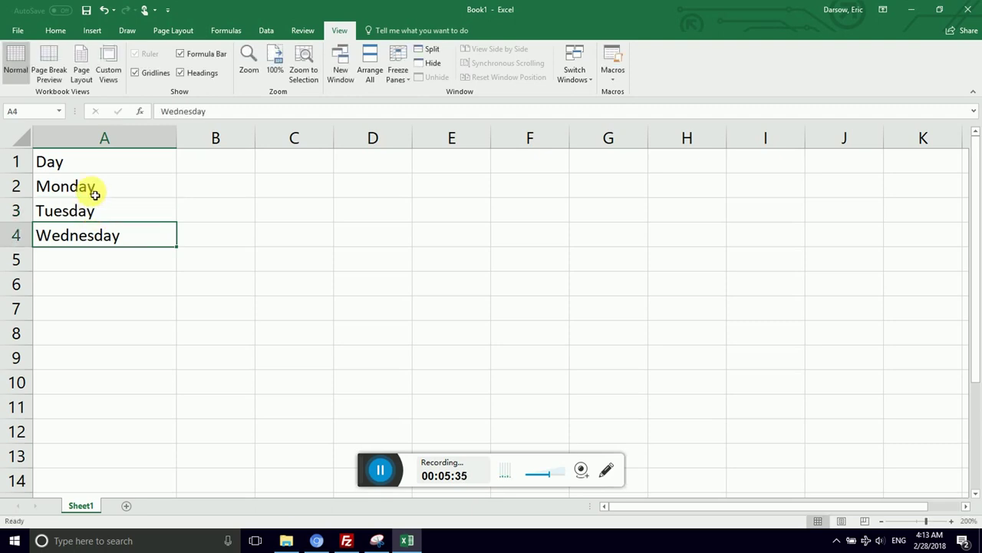
# AutoFill A2:A4 down to A8, adding Thursday through Sunday.
pyautogui.moveTo(93, 186); pyautogui.dragTo(72, 233)
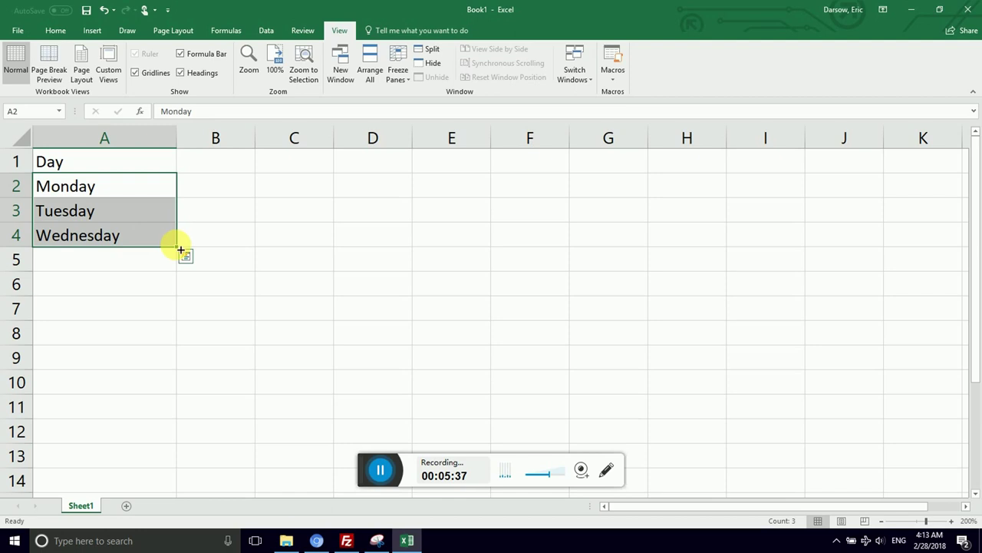
pyautogui.moveTo(180, 249); pyautogui.dragTo(174, 341)
pyautogui.click(160, 318)
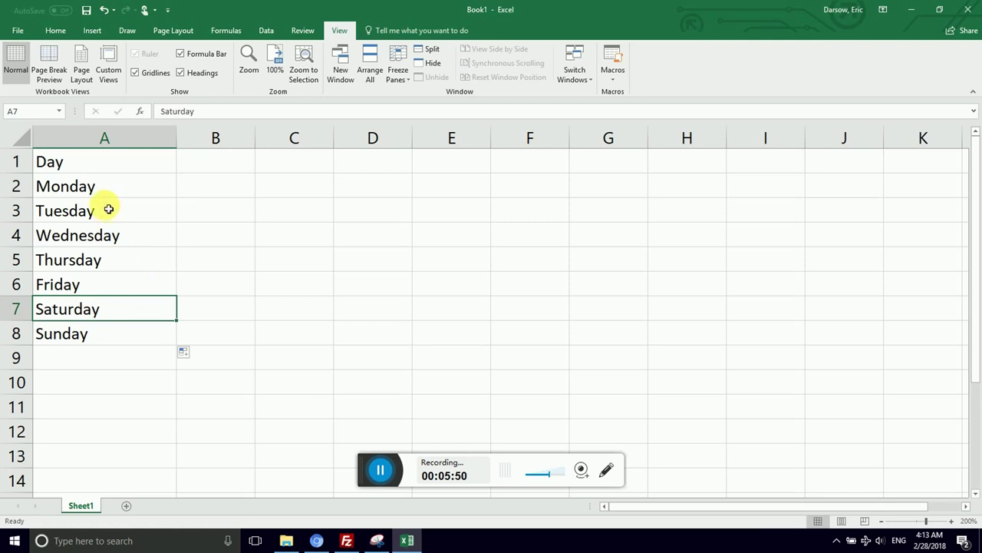
# Type the heading Miles Driven in B1 and widen column B to fit it.
pyautogui.click(166, 164)
pyautogui.click(215, 162)
pyautogui.write('Miles Driven')
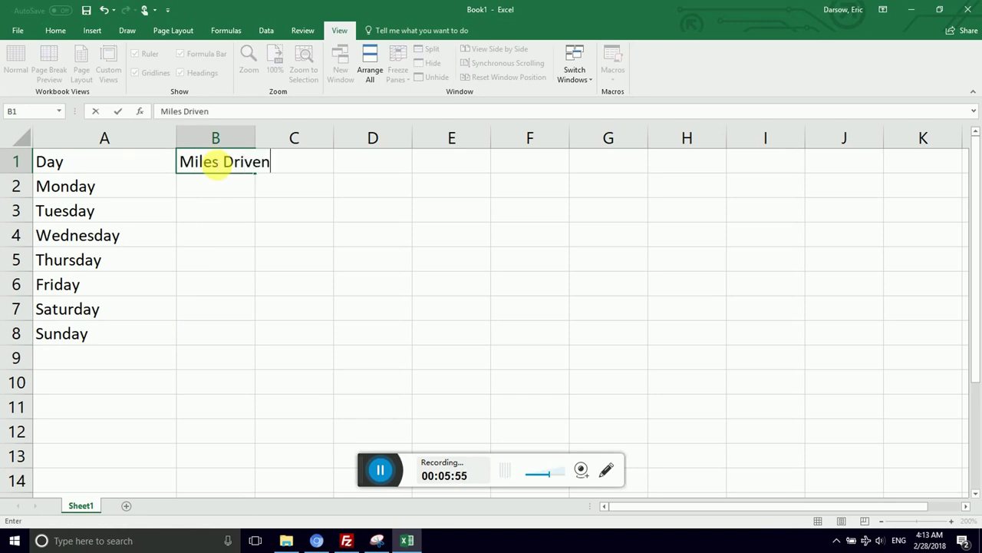
pyautogui.press('Return')
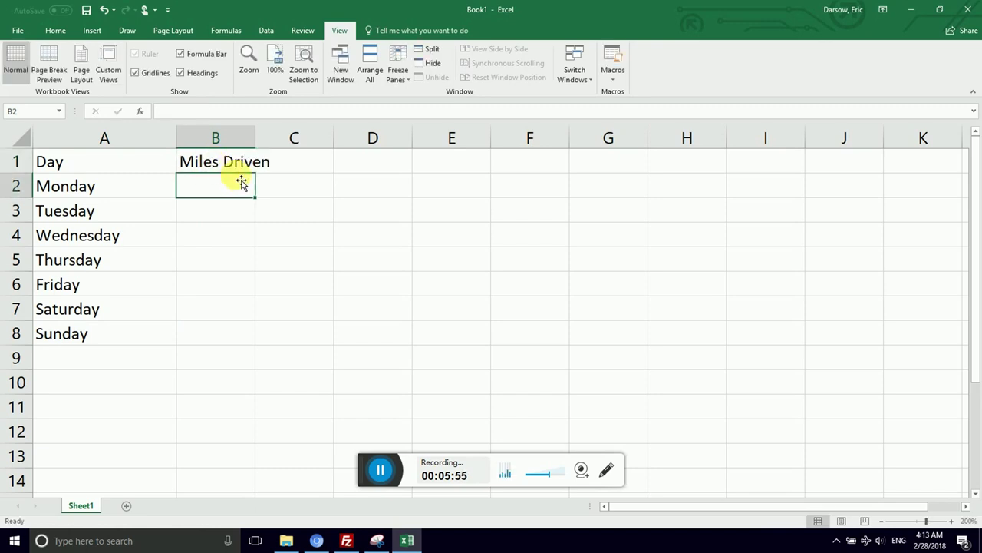
pyautogui.moveTo(256, 136); pyautogui.dragTo(298, 138)
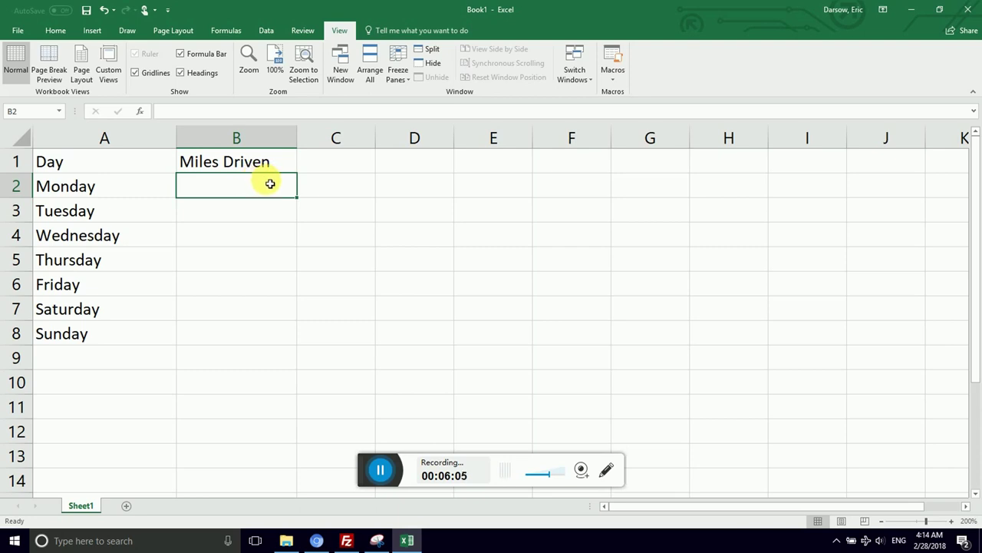
# Enter Monday–Wednesday mileages 23.2, 45.8 and 55.2 in B2:B4.
pyautogui.write('23.1')
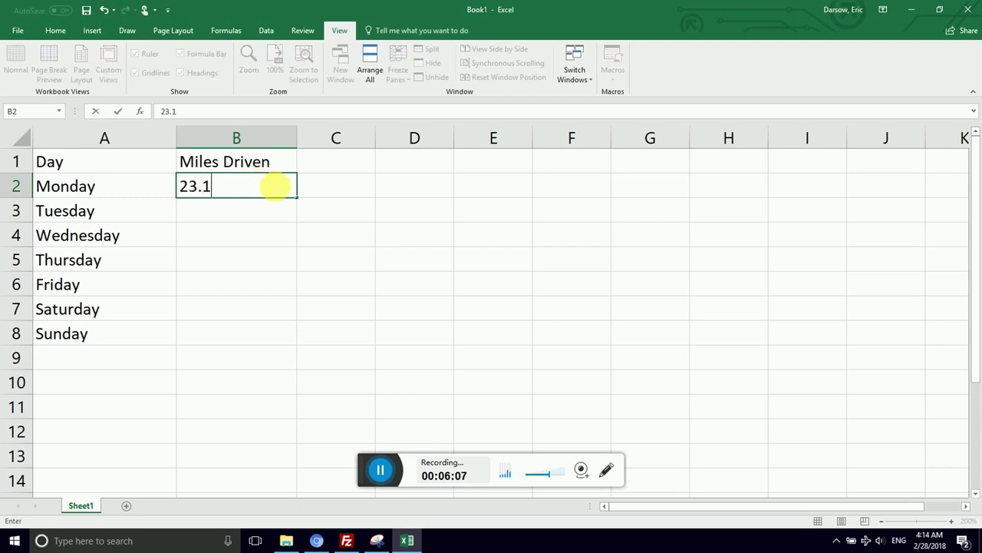
pyautogui.press('BackSpace')
pyautogui.write('2')
pyautogui.hotkey('ctrl', 'Return')
pyautogui.press('Return')
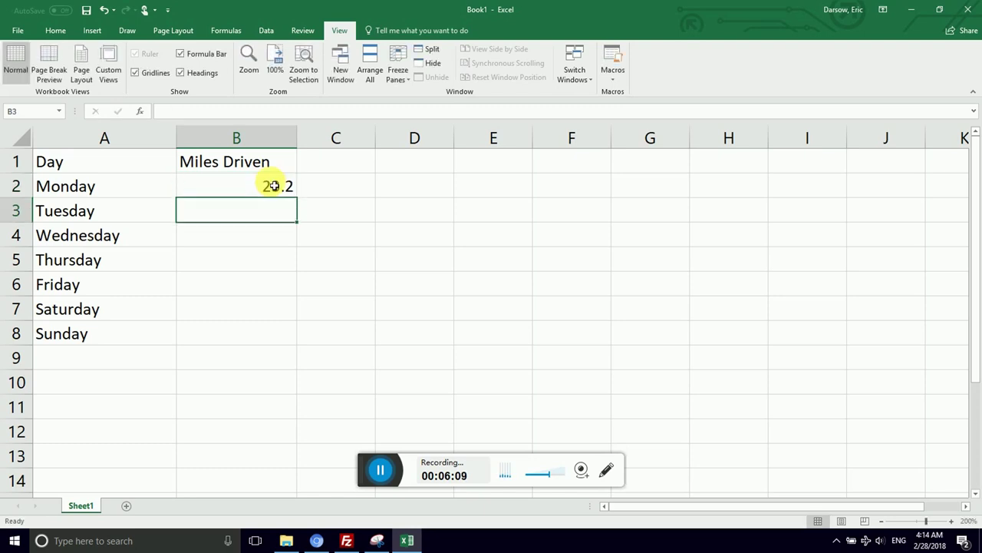
pyautogui.write('45')
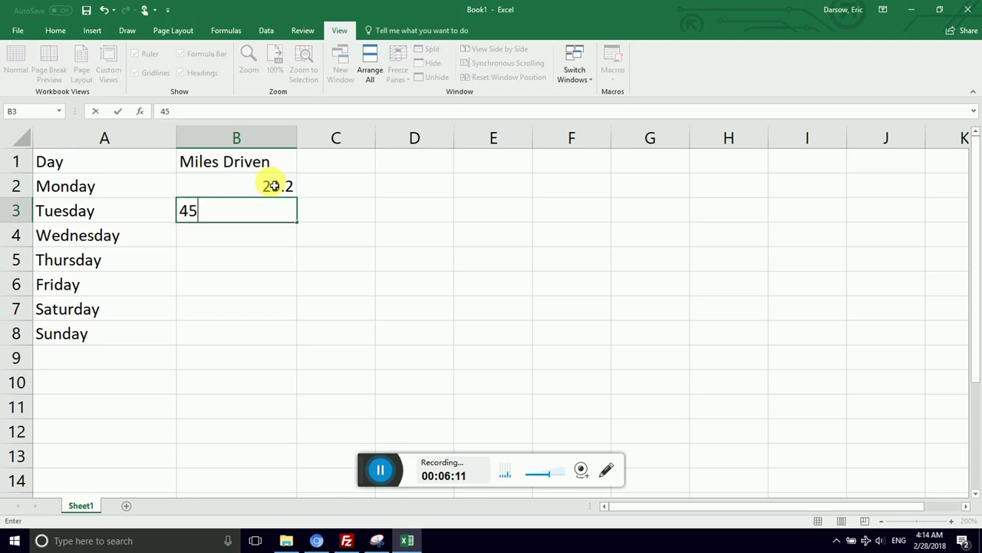
pyautogui.write('.8')
pyautogui.press('Return')
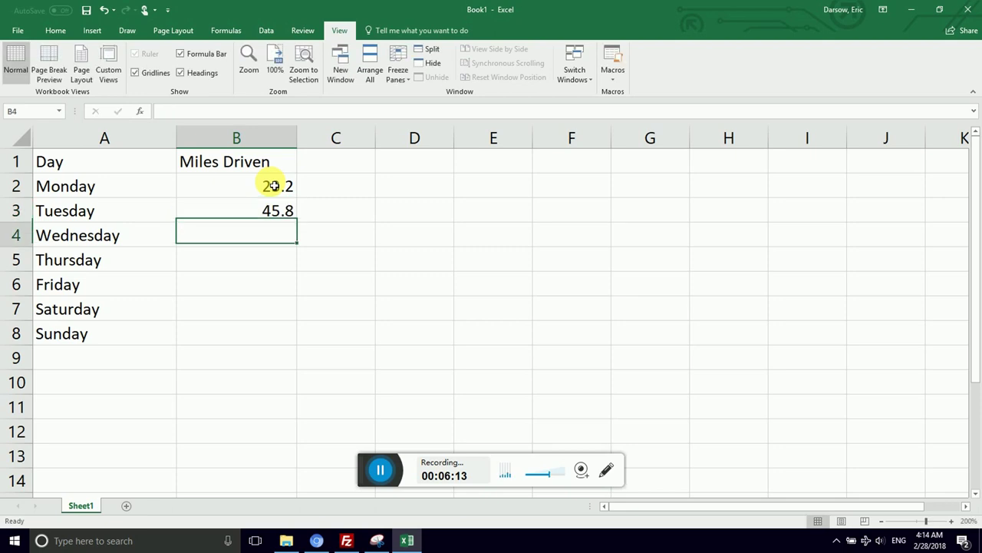
pyautogui.write('55.2')
pyautogui.press('Return')
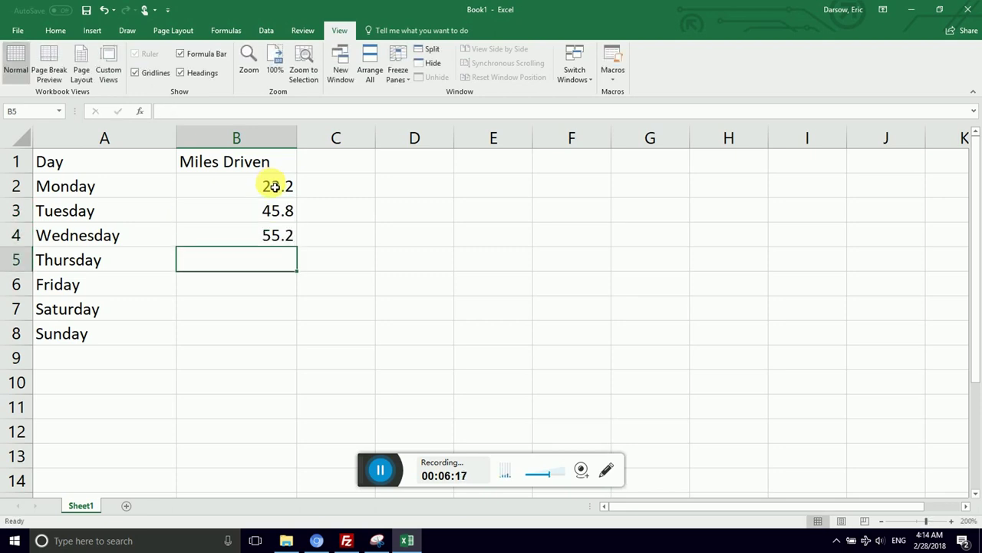
# Enter Thursday–Sunday mileages 45.1, 55.8, 12.1 and 0 in B5:B8.
pyautogui.write('45.1')
pyautogui.press('Return')
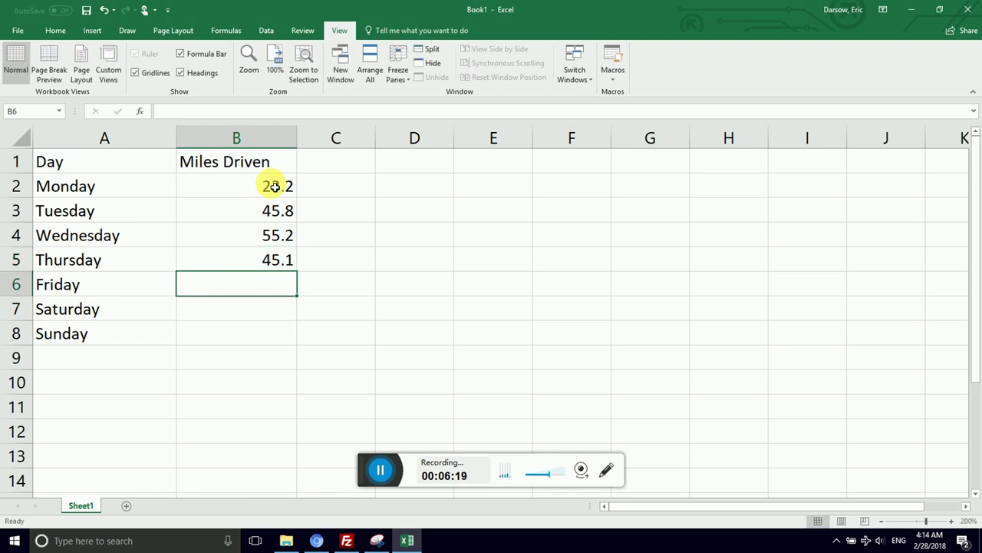
pyautogui.write('55')
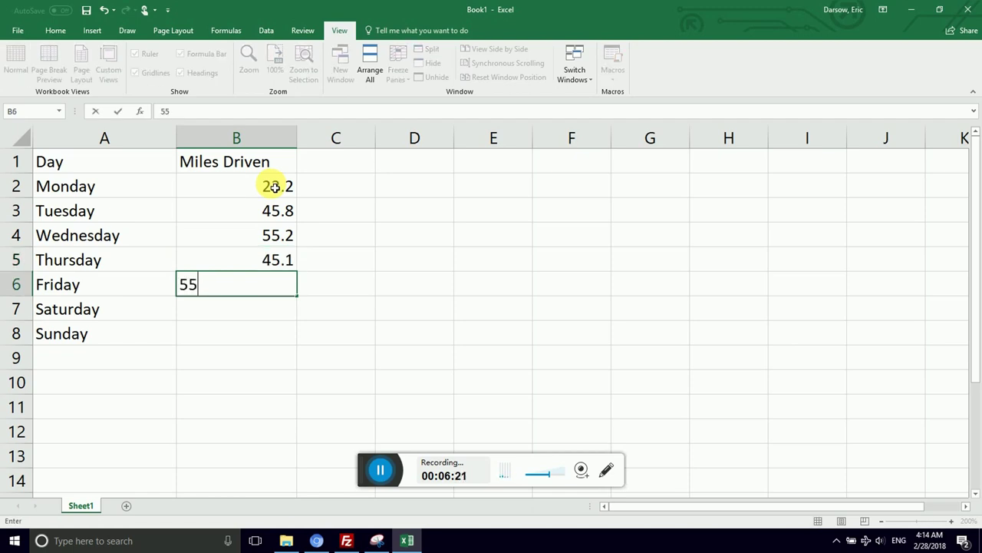
pyautogui.write('.8')
pyautogui.press('Return')
pyautogui.write('12/.1')
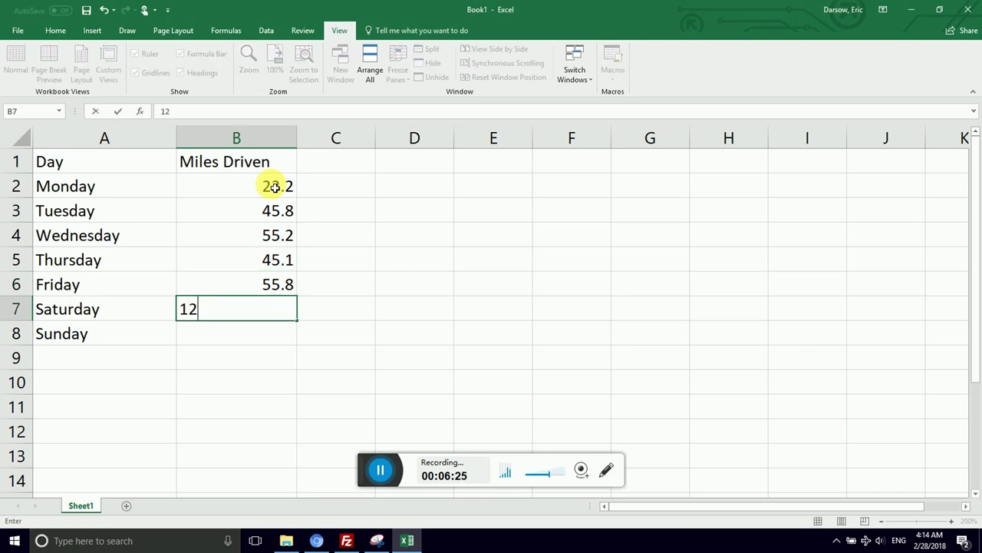
pyautogui.press('BackSpace')
pyautogui.press('BackSpace')
pyautogui.press('BackSpace')
pyautogui.write('.1')
pyautogui.press('Return')
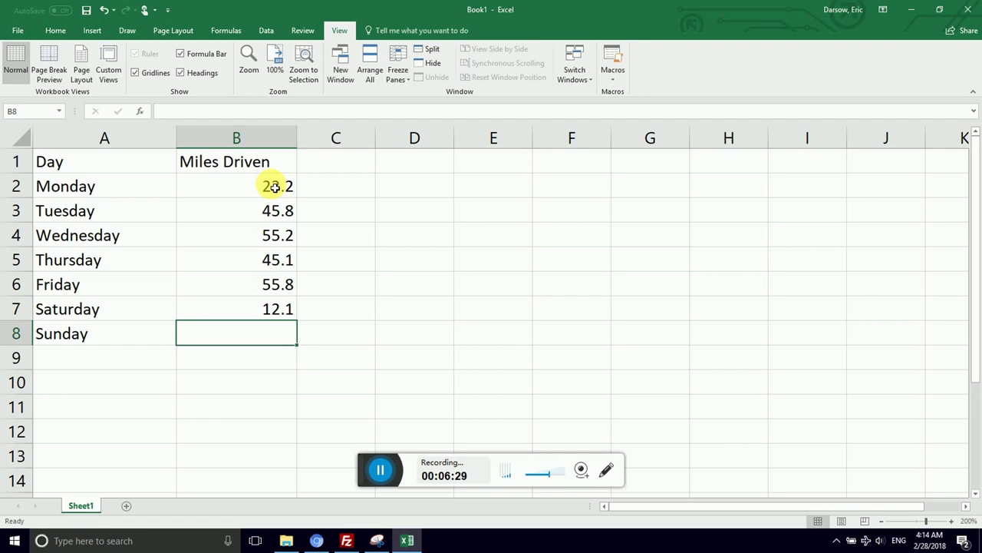
pyautogui.write('0')
pyautogui.press('Return')
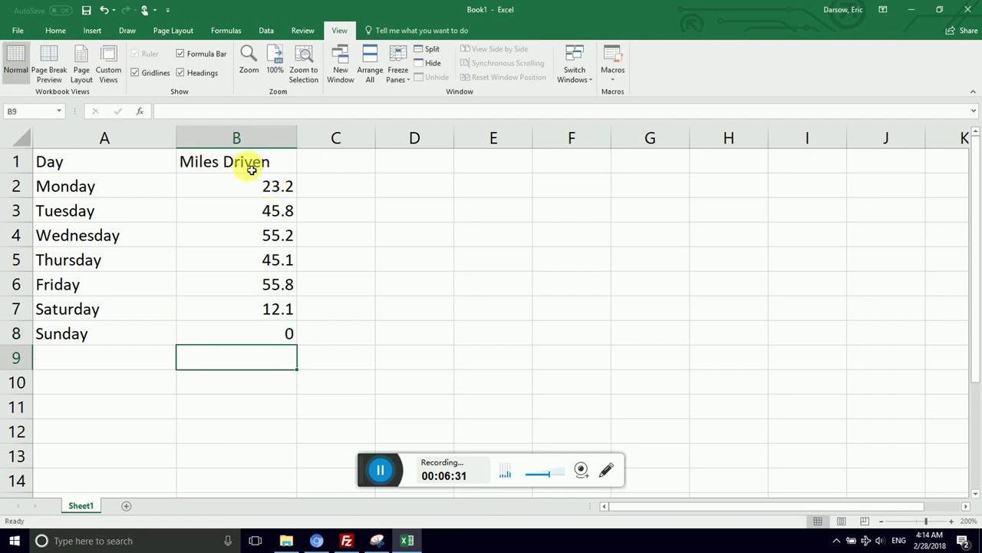
# Narrow column B to a width of about 11.57 to fit the Miles Driven heading.
pyautogui.click(260, 197)
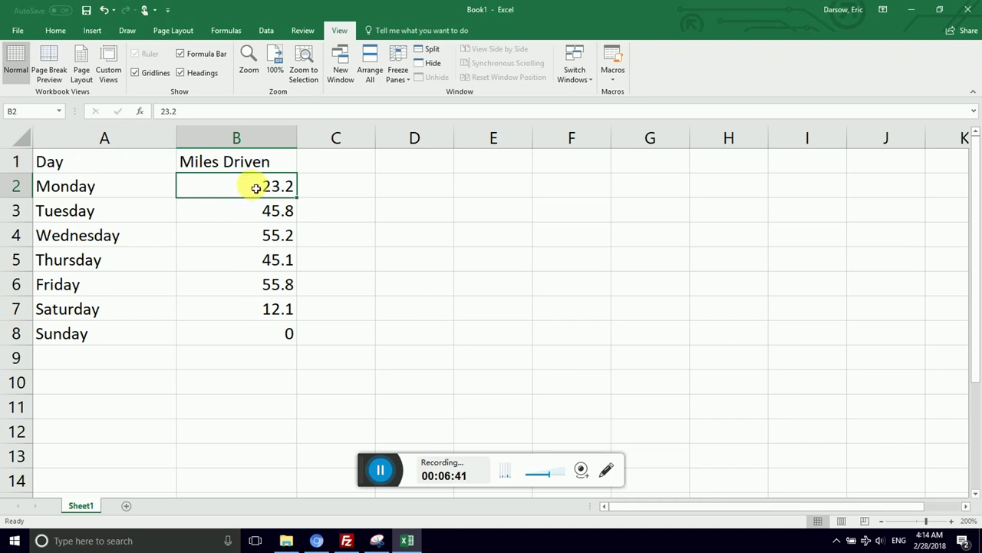
pyautogui.click(247, 208)
pyautogui.click(239, 180)
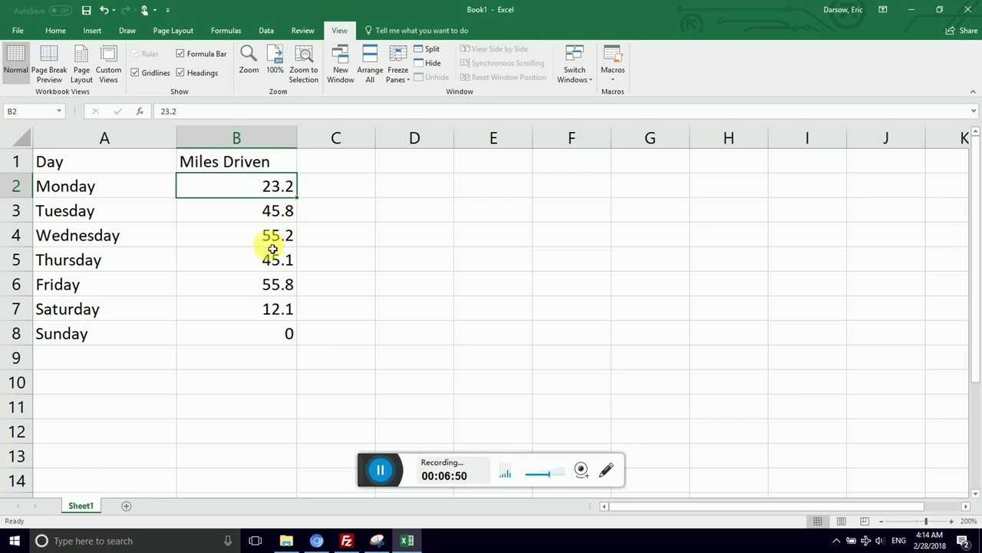
pyautogui.click(189, 162)
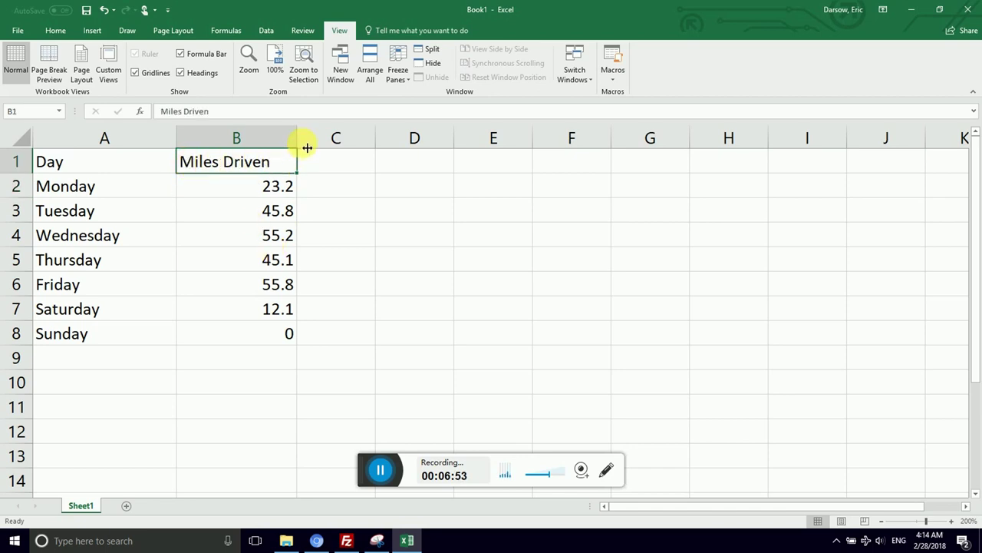
pyautogui.moveTo(298, 143)
pyautogui.mouseDown()
pyautogui.moveTo(279, 143)
pyautogui.moveTo(295, 156)
pyautogui.moveTo(286, 155)
pyautogui.mouseUp()
pyautogui.click(248, 191)
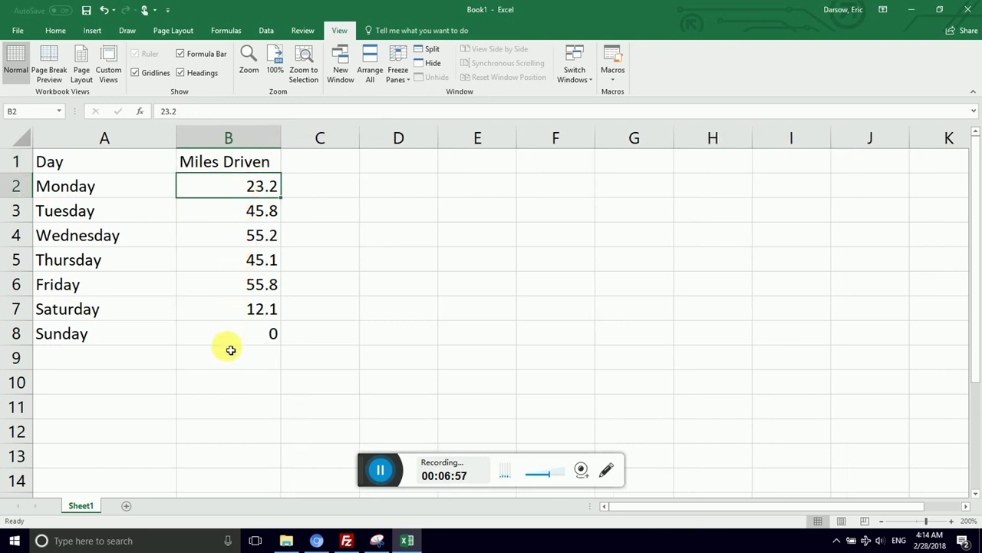
pyautogui.hotkey('ctrl', 'Down')
pyautogui.press('Down')
pyautogui.click(152, 355)
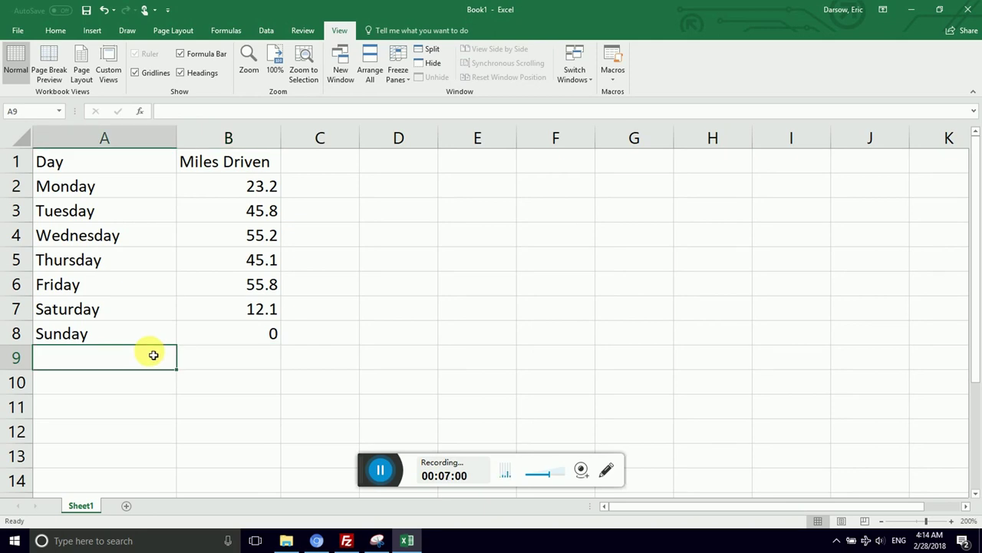
pyautogui.write('Total')
pyautogui.press('Tab')
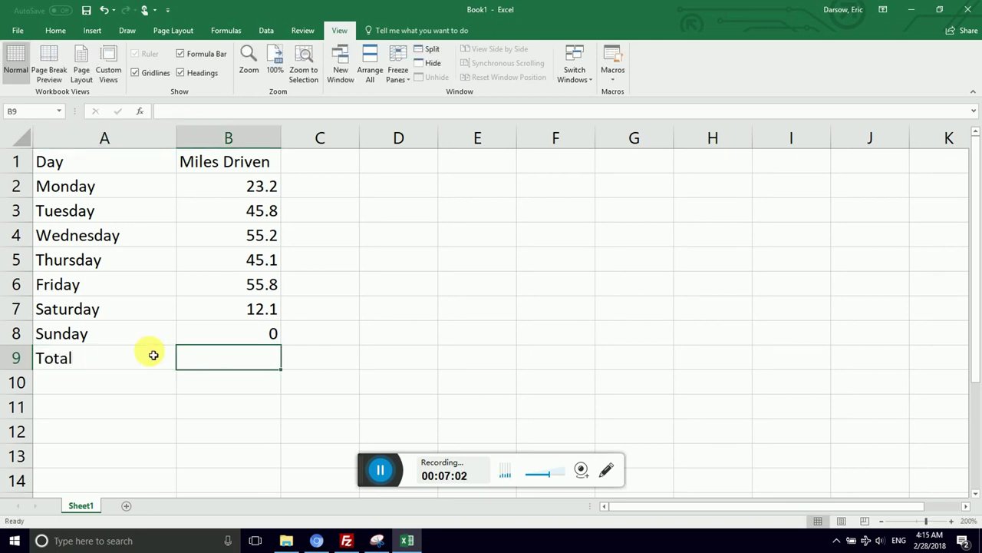
pyautogui.doubleClick(229, 360)
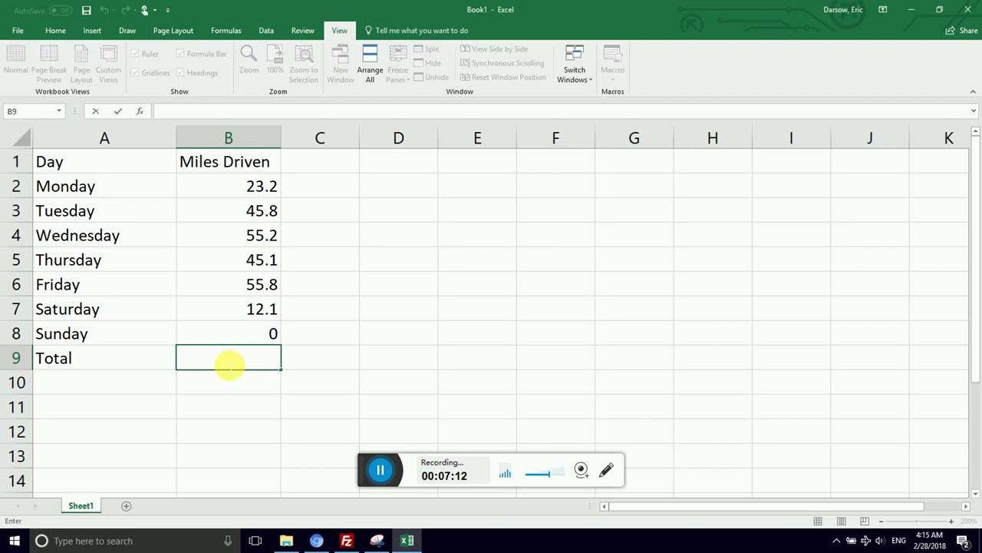
pyautogui.press('Escape')
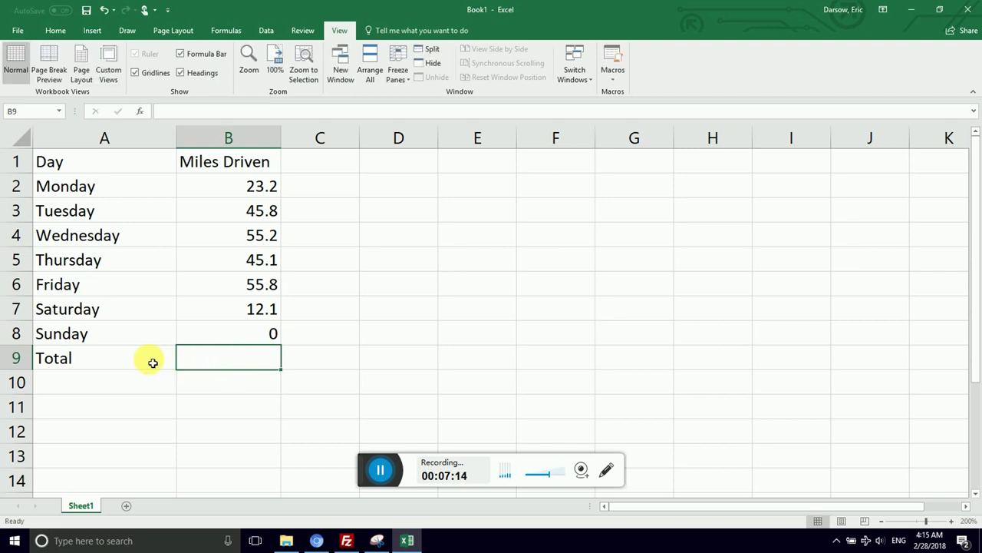
pyautogui.click(132, 363)
pyautogui.click(247, 359)
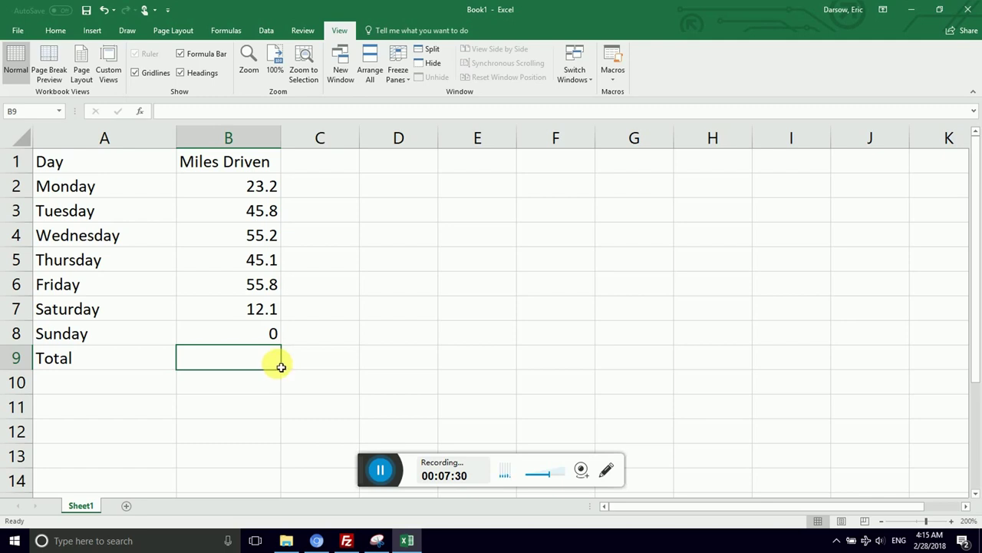
pyautogui.click(235, 378)
pyautogui.click(224, 352)
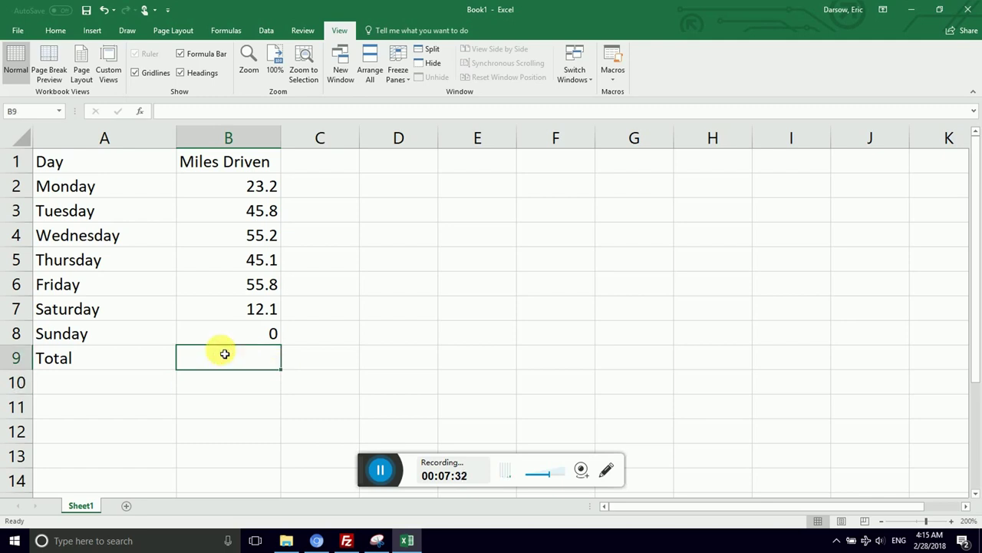
pyautogui.click(229, 336)
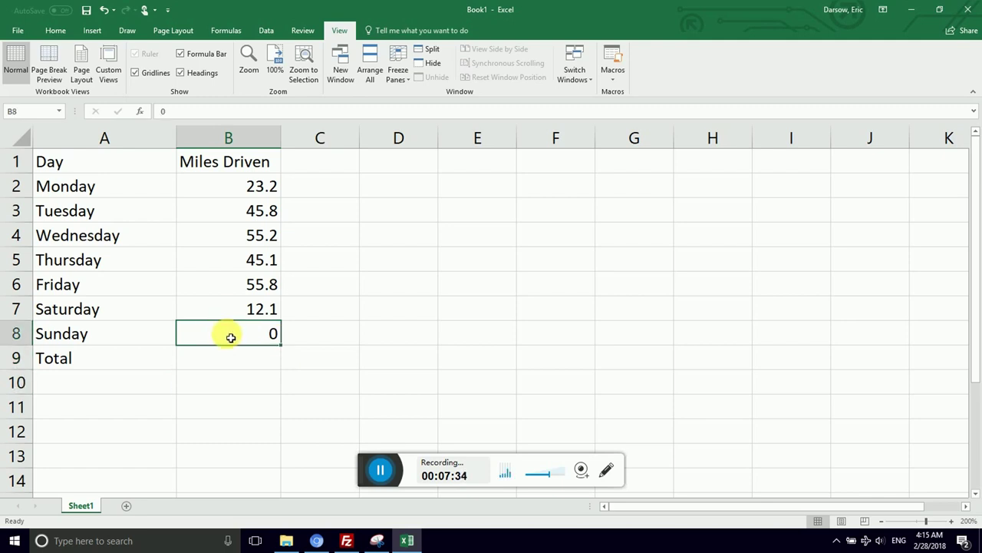
pyautogui.click(245, 309)
pyautogui.click(236, 360)
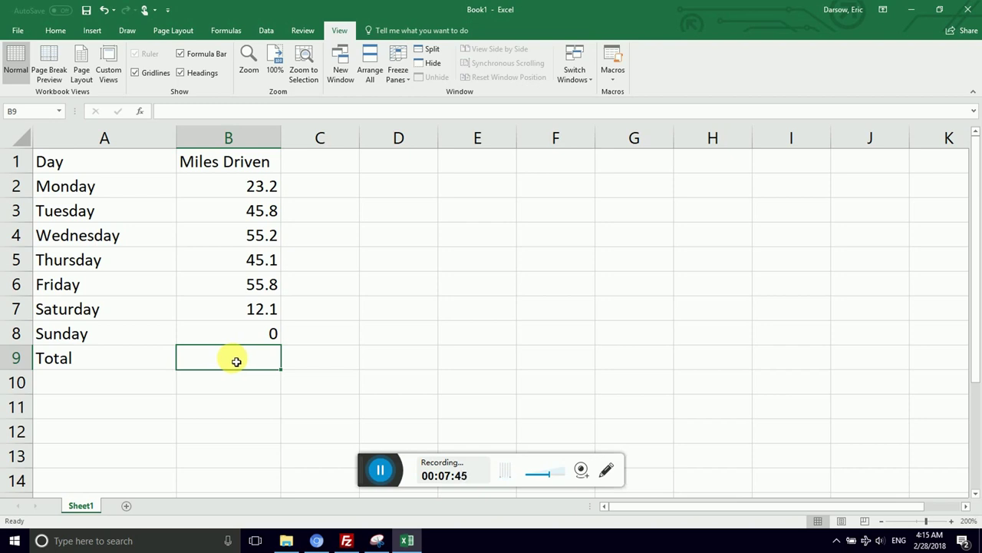
# Restart the entry in the Total cell B9, discarding a partly typed sum.
pyautogui.write('=')
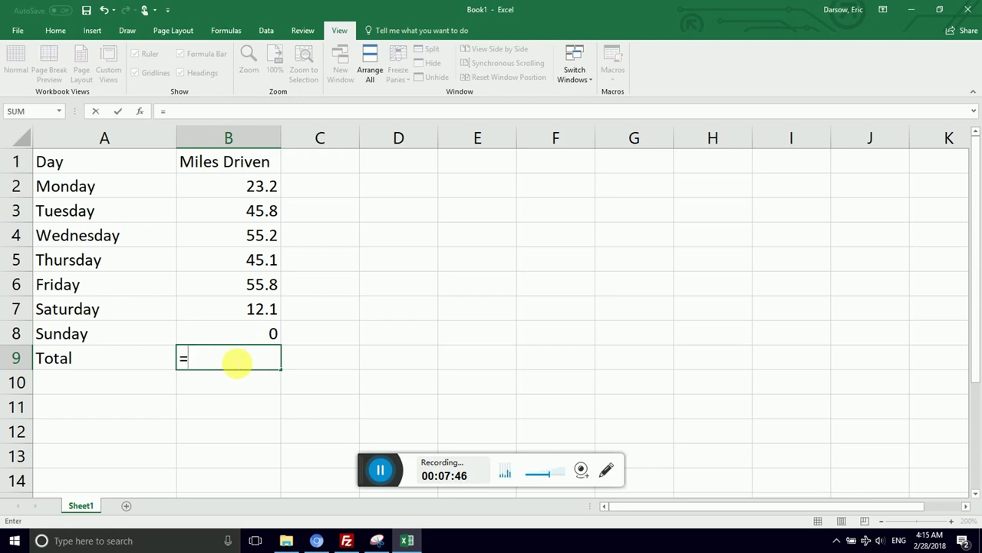
pyautogui.press('Escape')
pyautogui.click(230, 389)
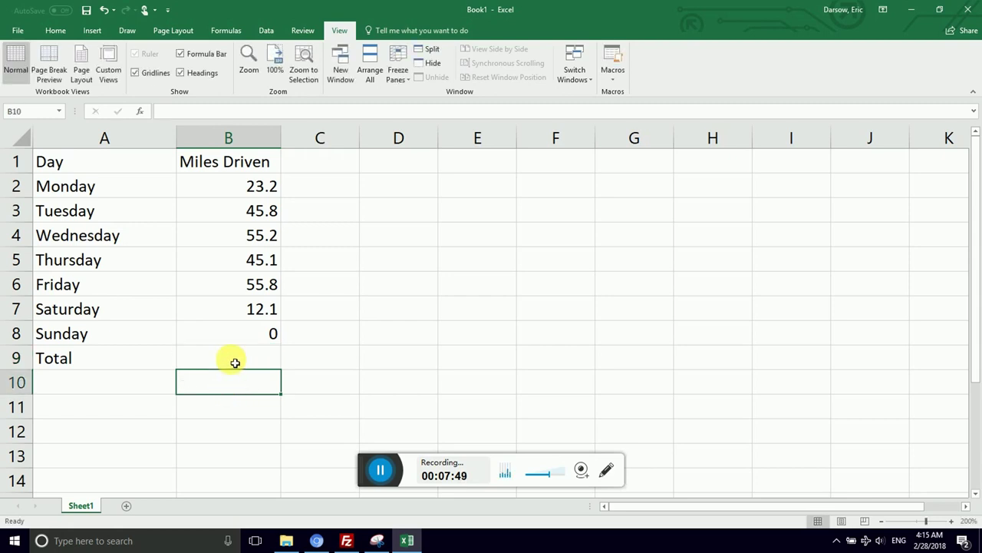
pyautogui.click(234, 361)
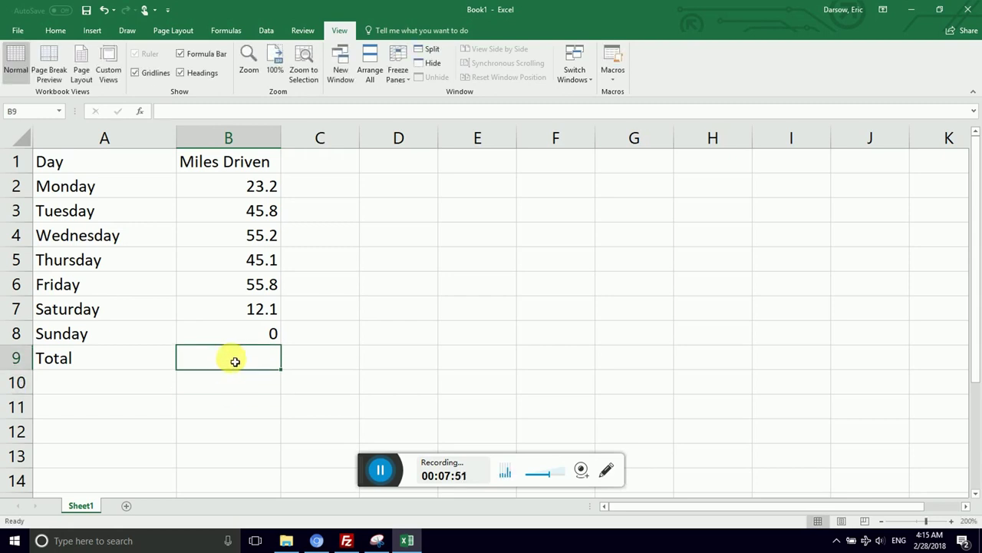
pyautogui.write('=')
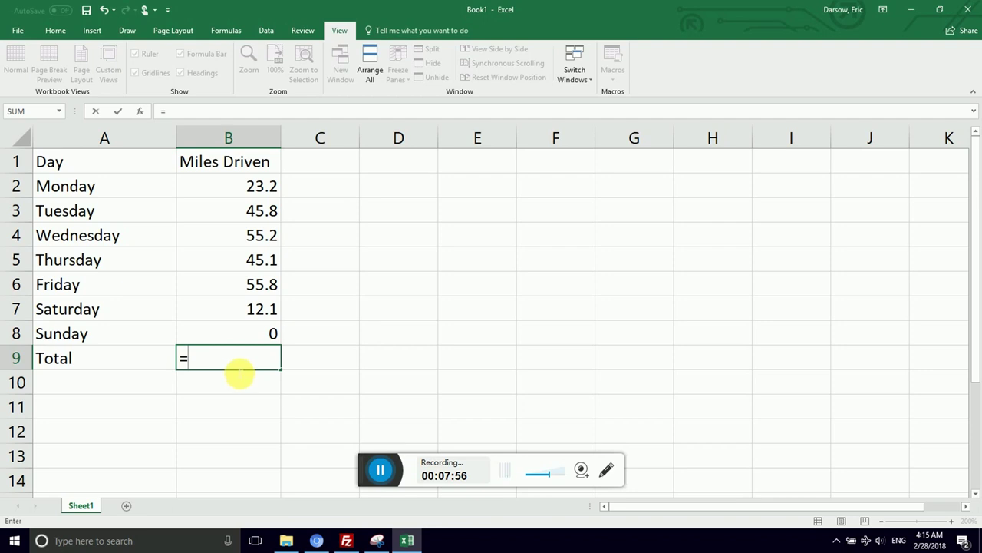
pyautogui.write('sum')
pyautogui.press('BackSpace')
pyautogui.press('BackSpace')
pyautogui.press('BackSpace')
# Enter =45+2*4/3 in B9, fixing the last digit, so it shows 47.6666667.
pyautogui.write('45+')
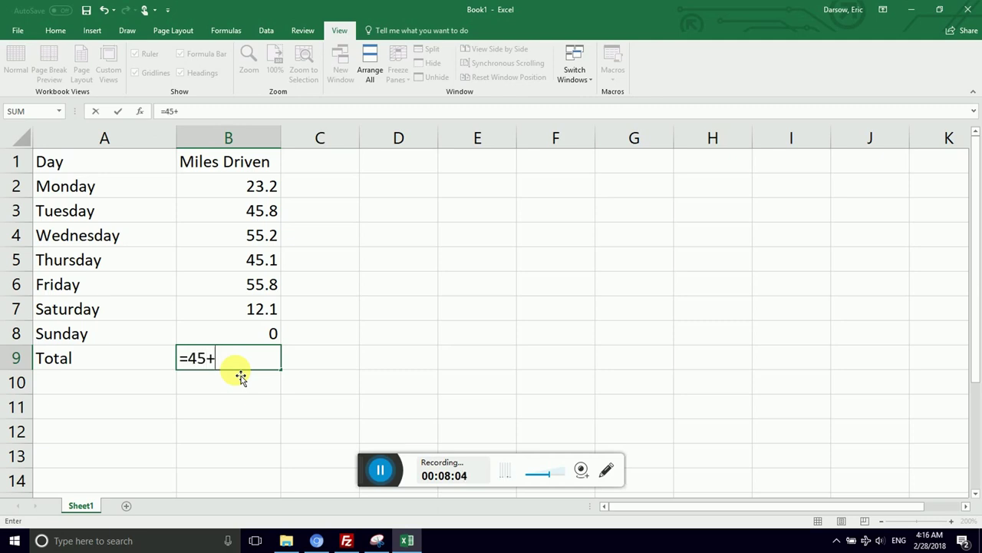
pyautogui.write('2*4/2')
pyautogui.press('BackSpace')
pyautogui.write('3')
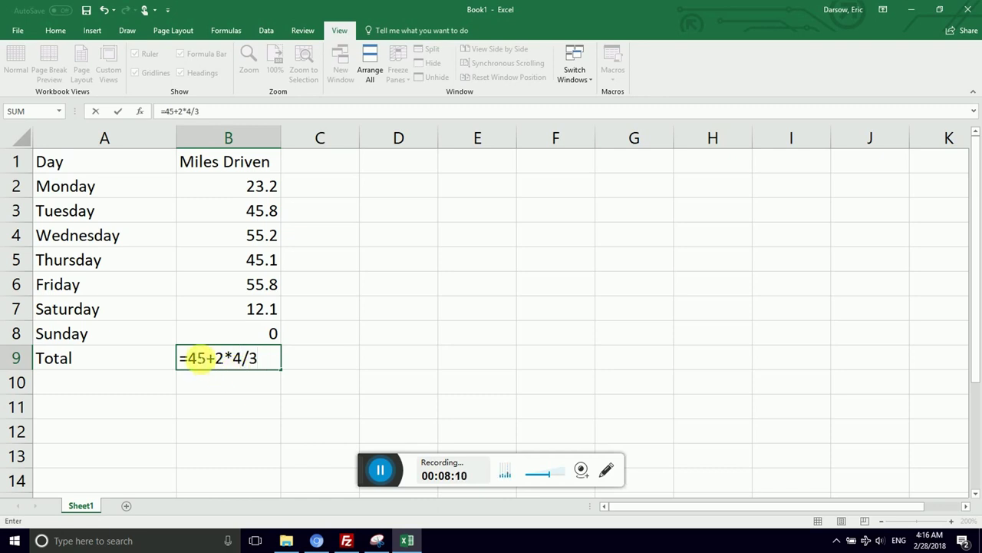
pyautogui.moveTo(232, 359); pyautogui.dragTo(224, 359)
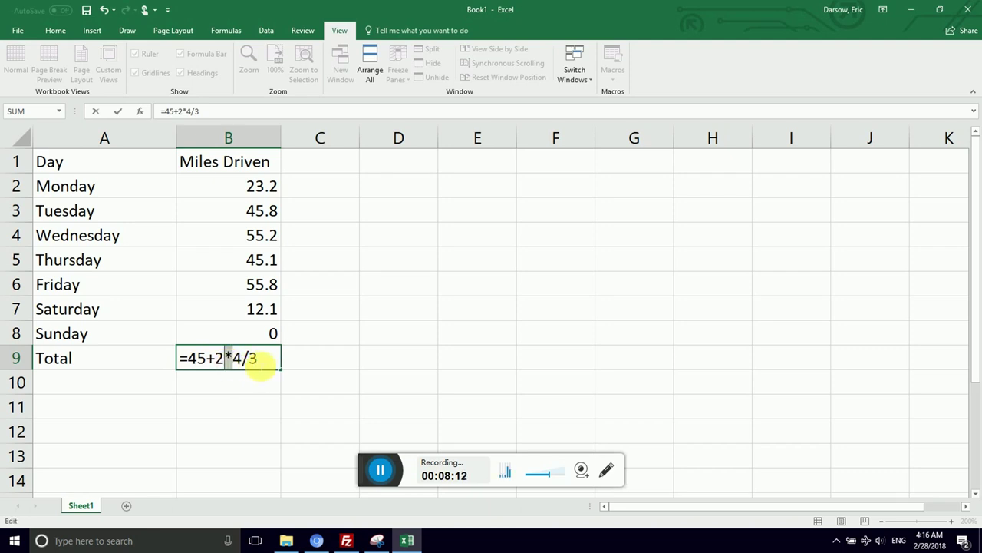
pyautogui.click(205, 358)
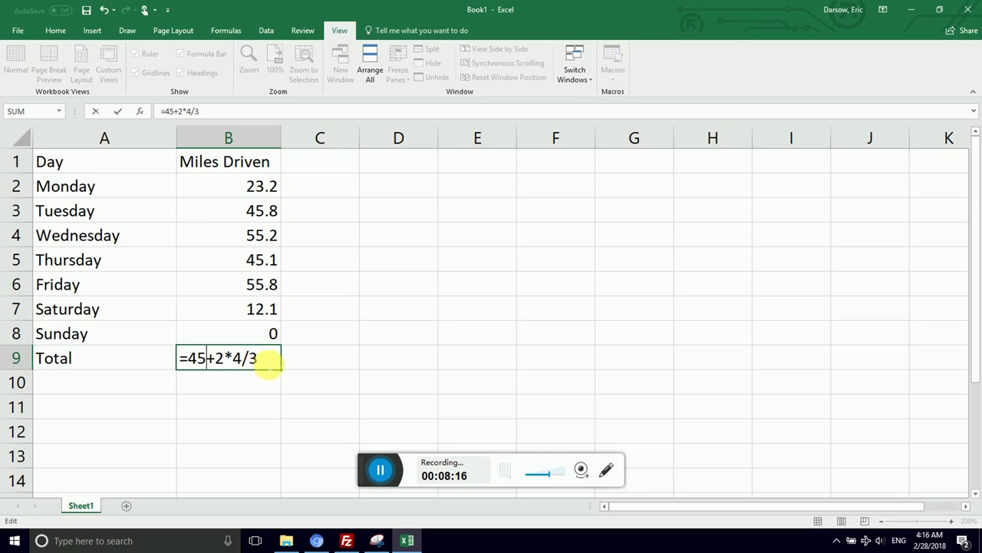
pyautogui.click(275, 359)
pyautogui.press('Return')
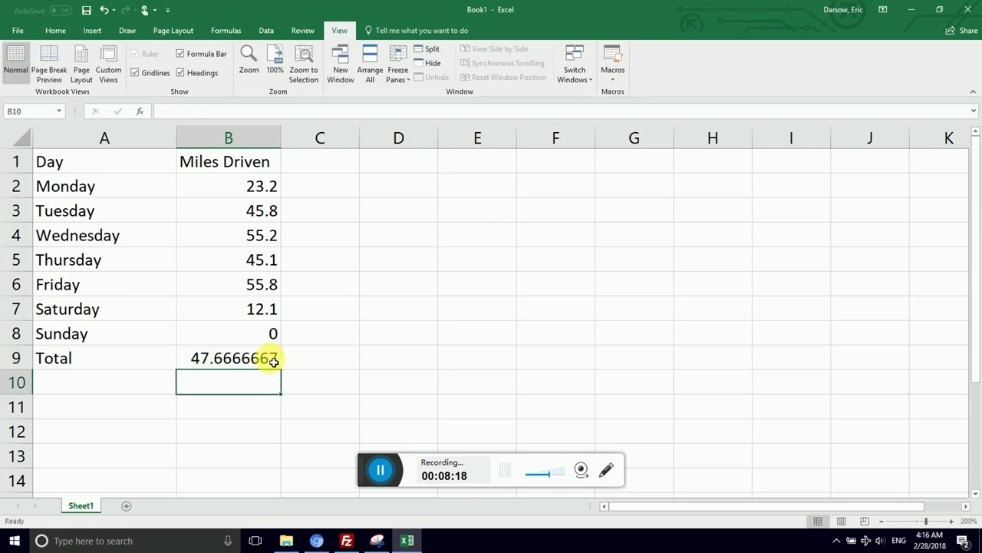
pyautogui.click(274, 361)
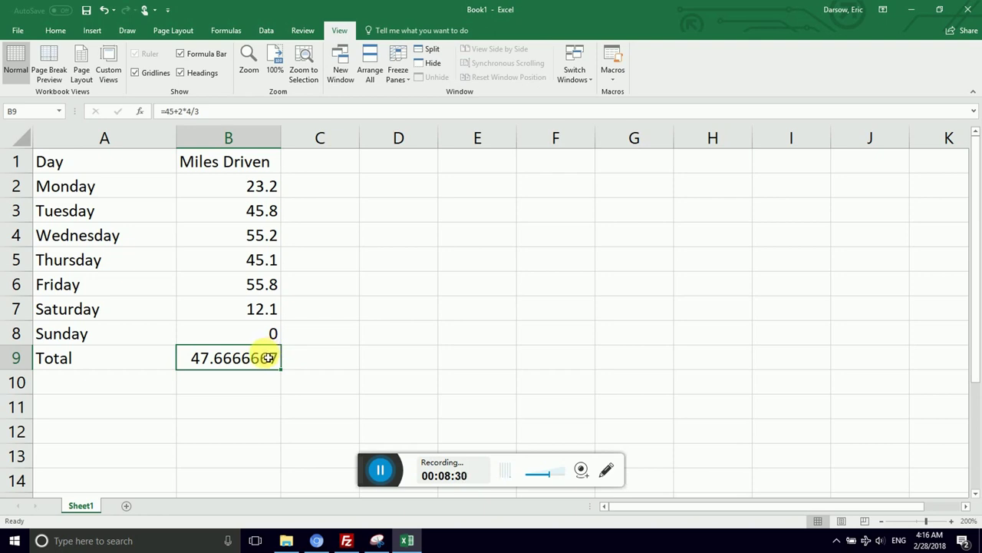
pyautogui.click(234, 379)
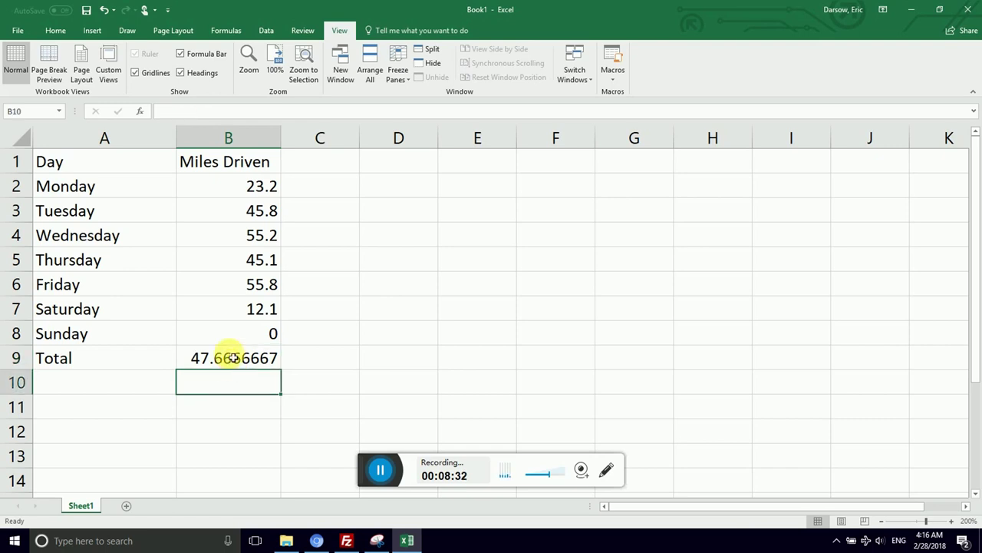
pyautogui.click(233, 357)
pyautogui.click(230, 343)
pyautogui.click(226, 360)
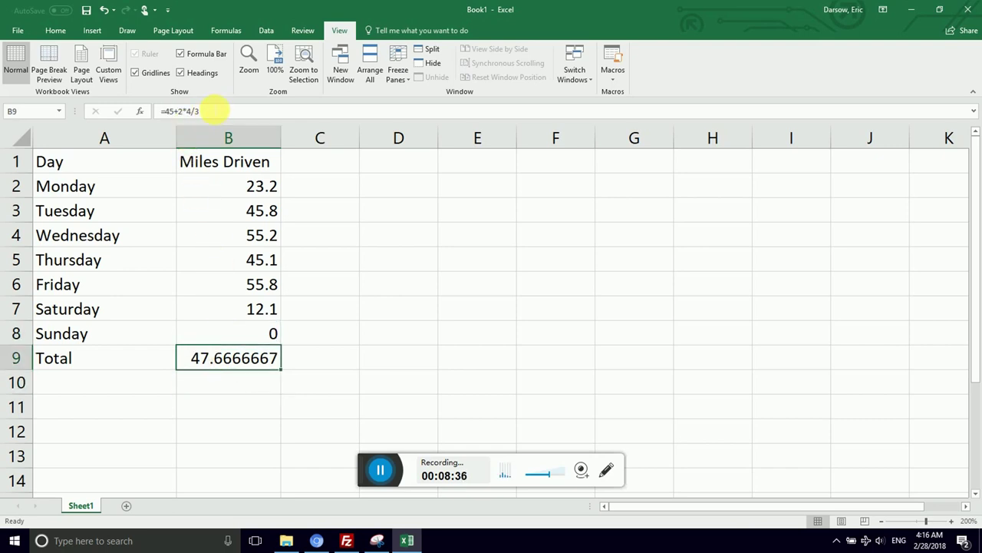
pyautogui.click(209, 114)
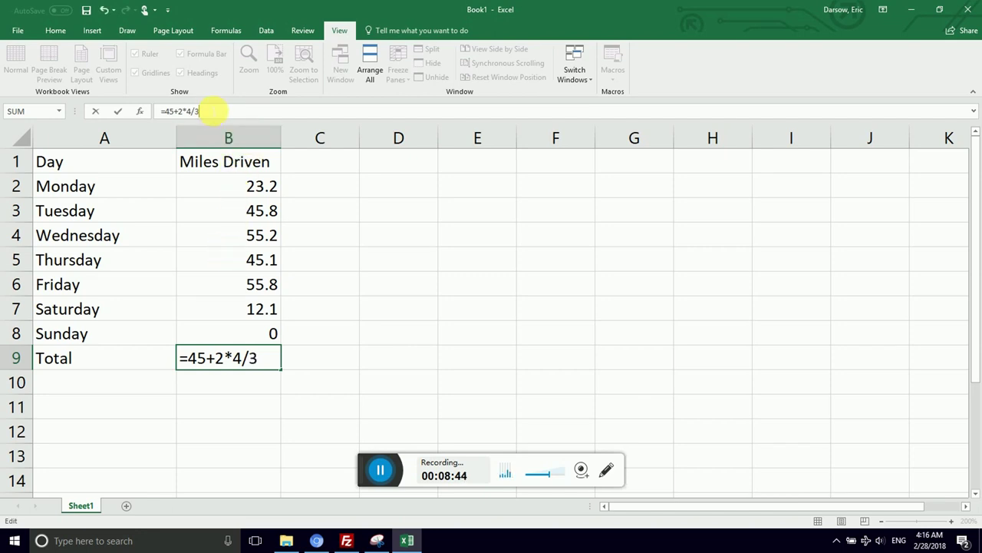
pyautogui.press('BackSpace')
pyautogui.write('5')
pyautogui.press('Return')
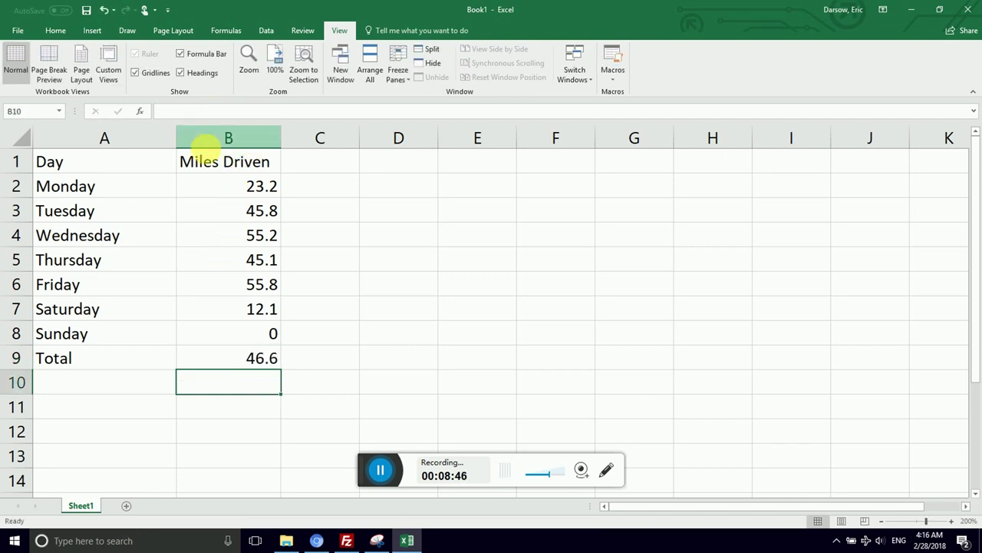
pyautogui.click(218, 361)
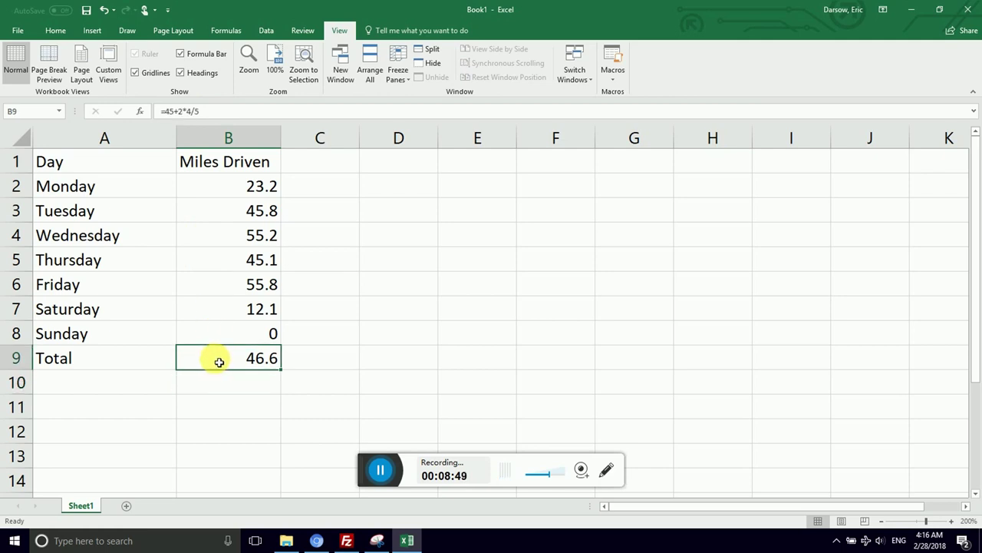
pyautogui.doubleClick(239, 357)
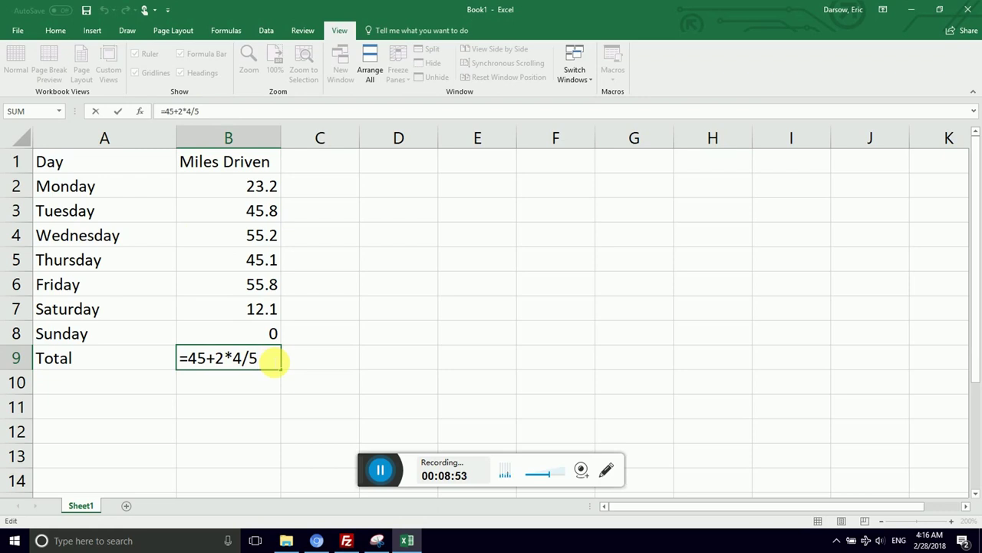
pyautogui.press('BackSpace')
pyautogui.write('2')
pyautogui.press('BackSpace')
pyautogui.write('3')
pyautogui.press('Return')
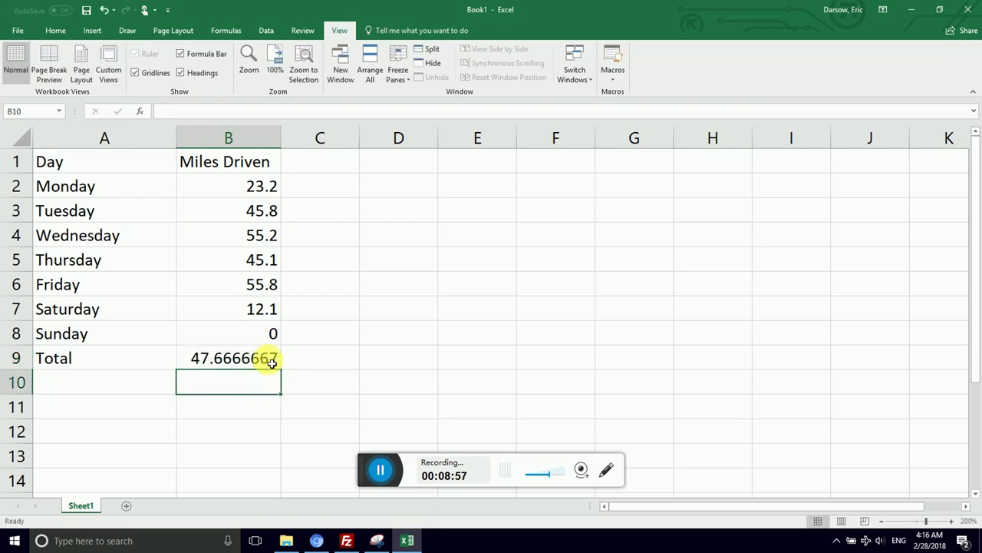
# Clear B9's old formula and start a new one reading =b2+b3+.
pyautogui.click(259, 360)
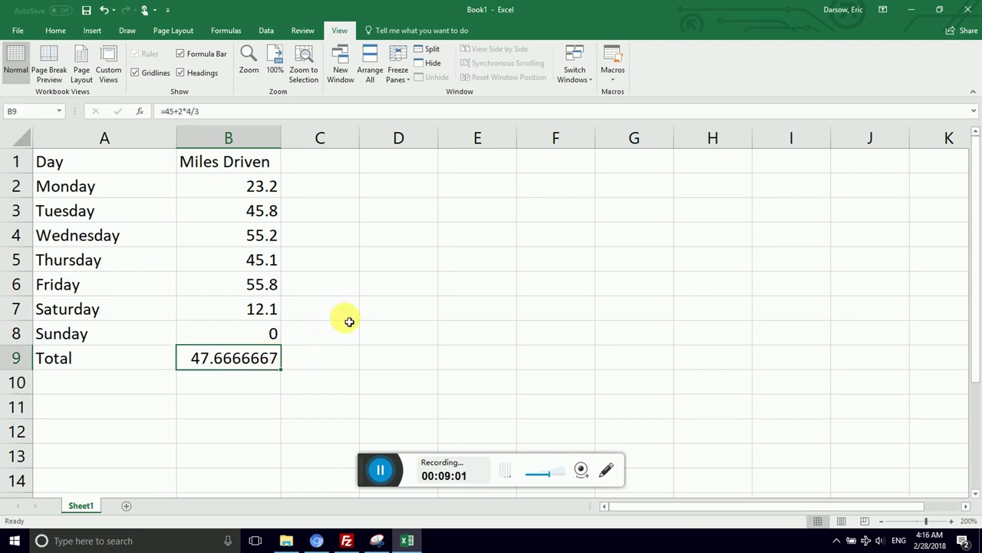
pyautogui.doubleClick(233, 366)
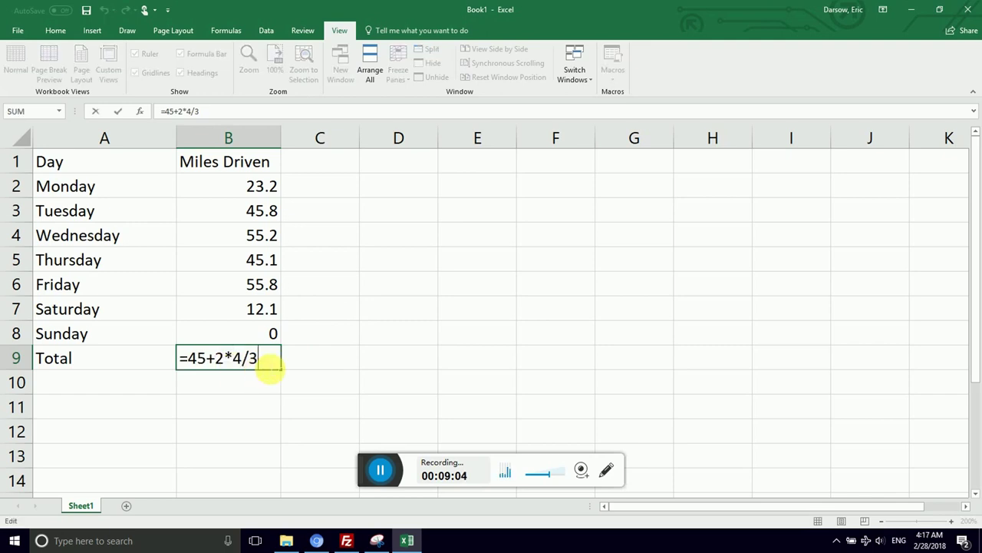
pyautogui.press('BackSpace')
pyautogui.press('BackSpace')
pyautogui.press('BackSpace')
pyautogui.press('BackSpace')
pyautogui.press('BackSpace')
pyautogui.press('BackSpace')
pyautogui.press('BackSpace')
pyautogui.press('BackSpace')
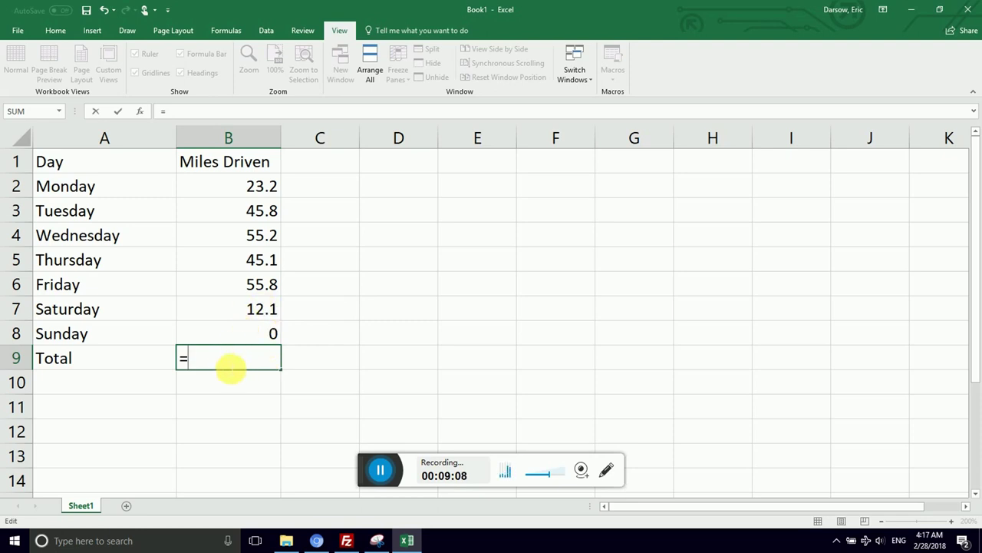
pyautogui.press('BackSpace')
pyautogui.write('=')
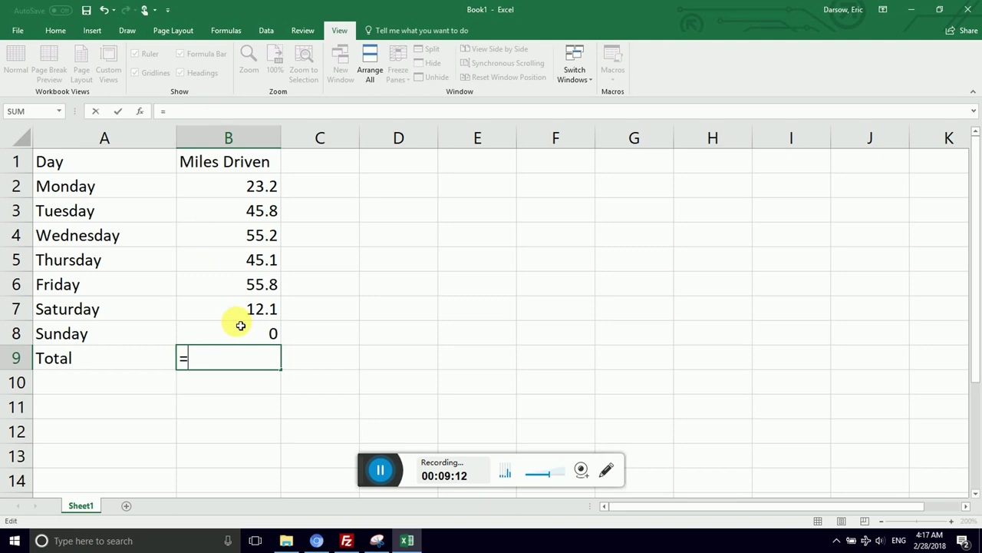
pyautogui.write('b3')
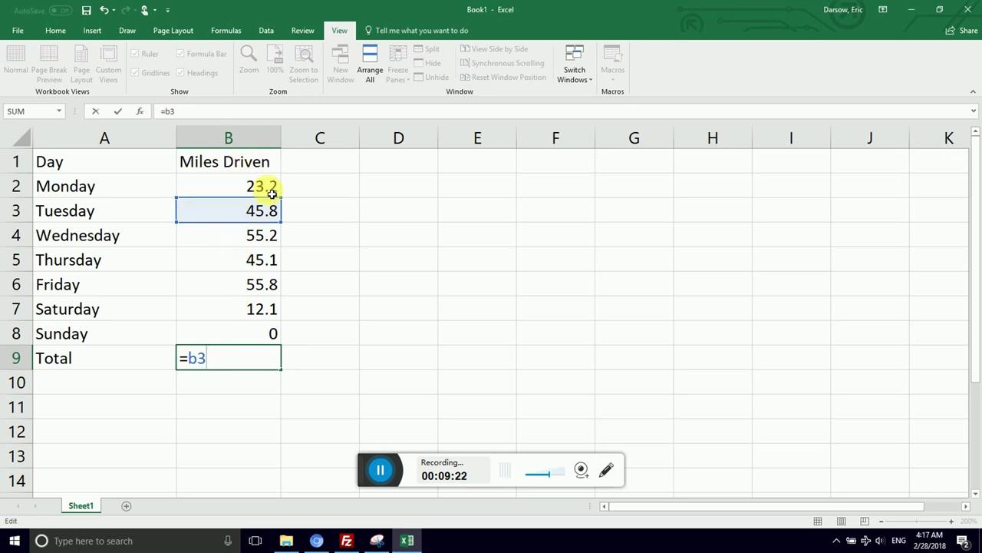
pyautogui.press('BackSpace')
pyautogui.write('2+')
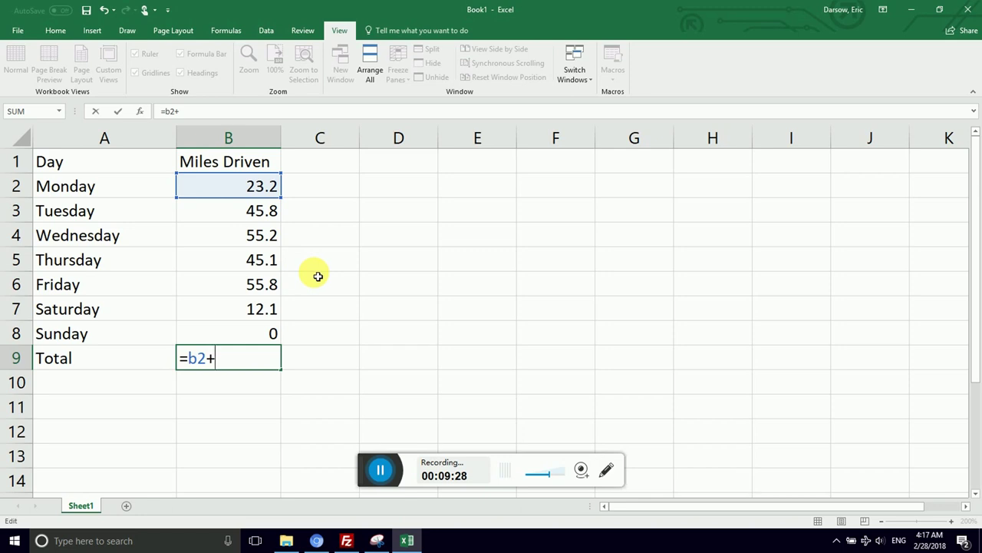
pyautogui.write('b3+')
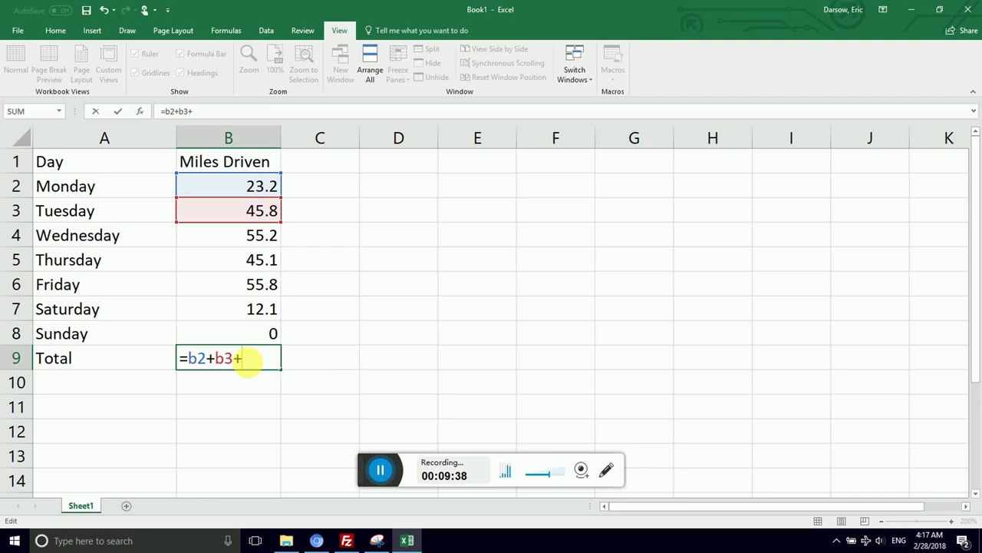
# Add B4, B5, B6, B7 and B8 to the formula and commit it, totalling 237.2.
pyautogui.click(259, 244)
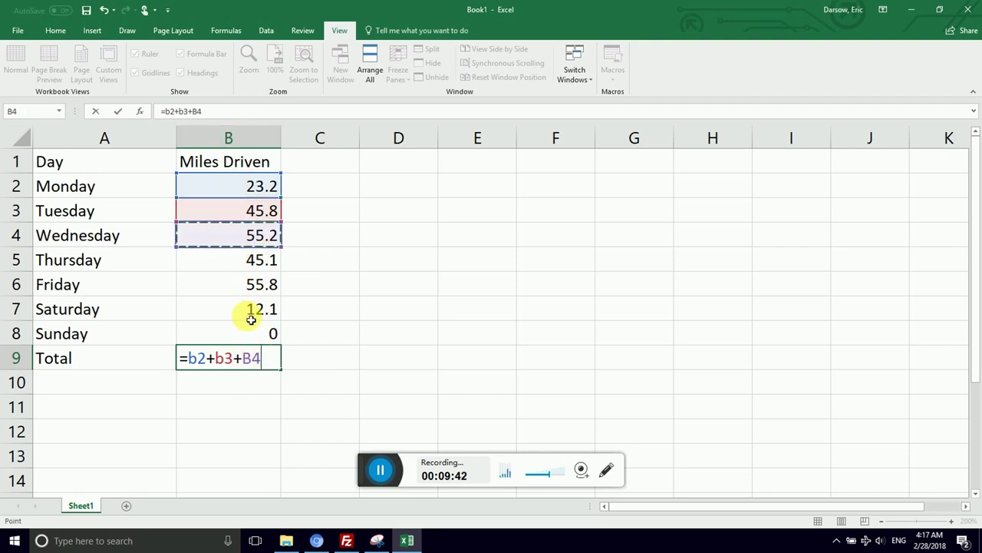
pyautogui.write('+')
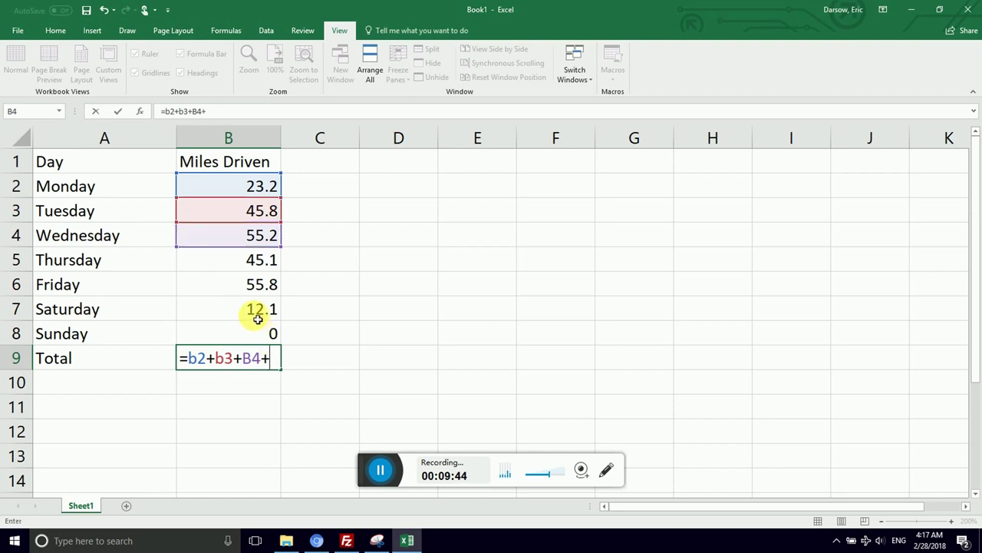
pyautogui.click(251, 260)
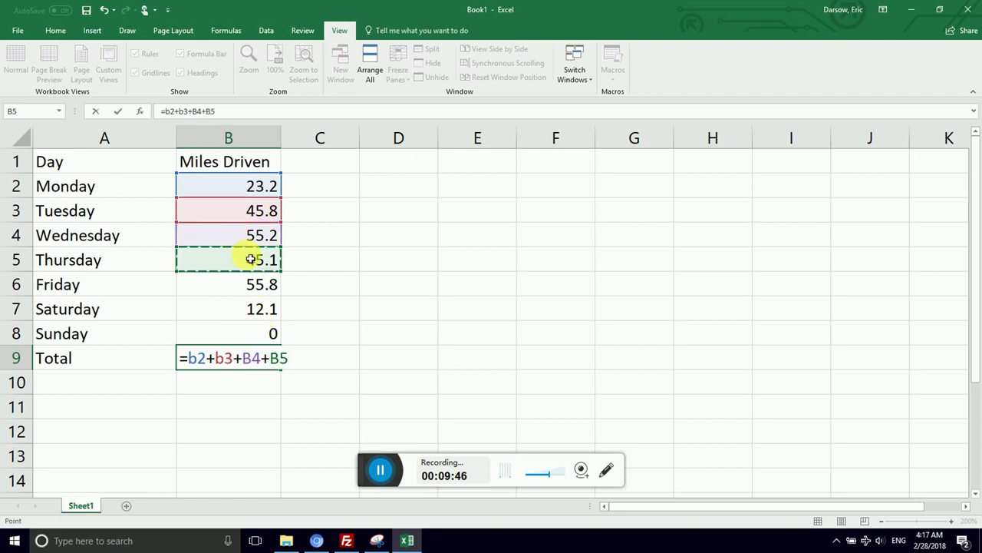
pyautogui.write('+')
pyautogui.click(242, 285)
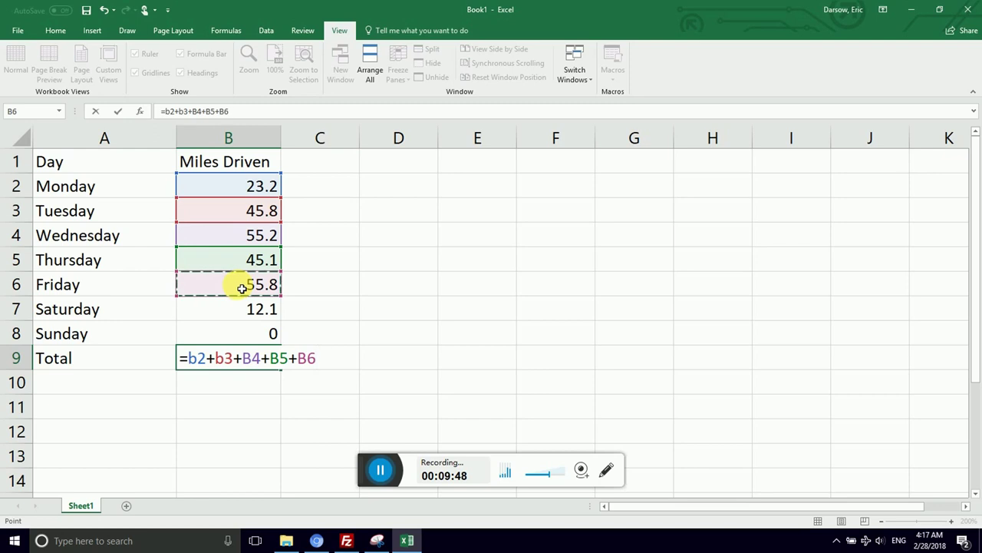
pyautogui.write('+')
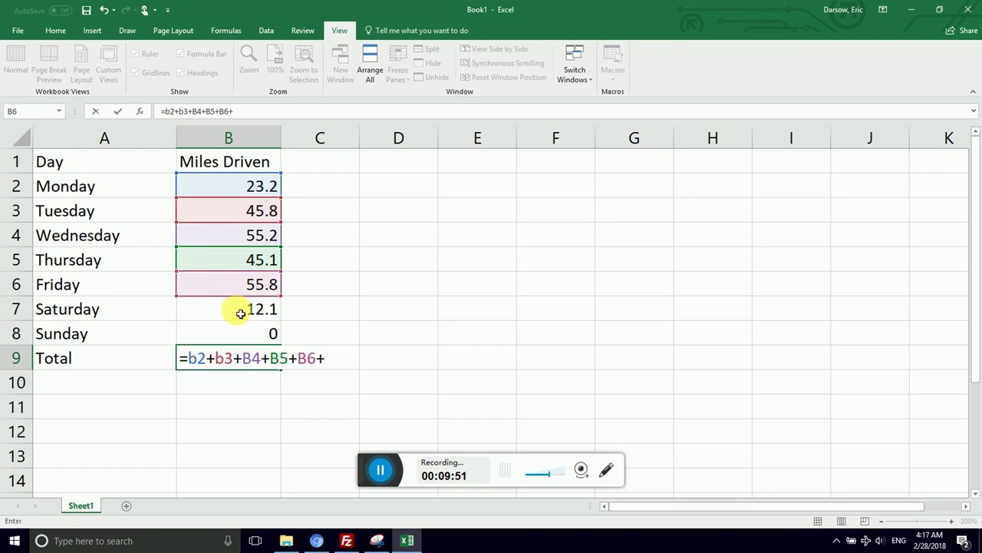
pyautogui.click(240, 312)
pyautogui.write('+')
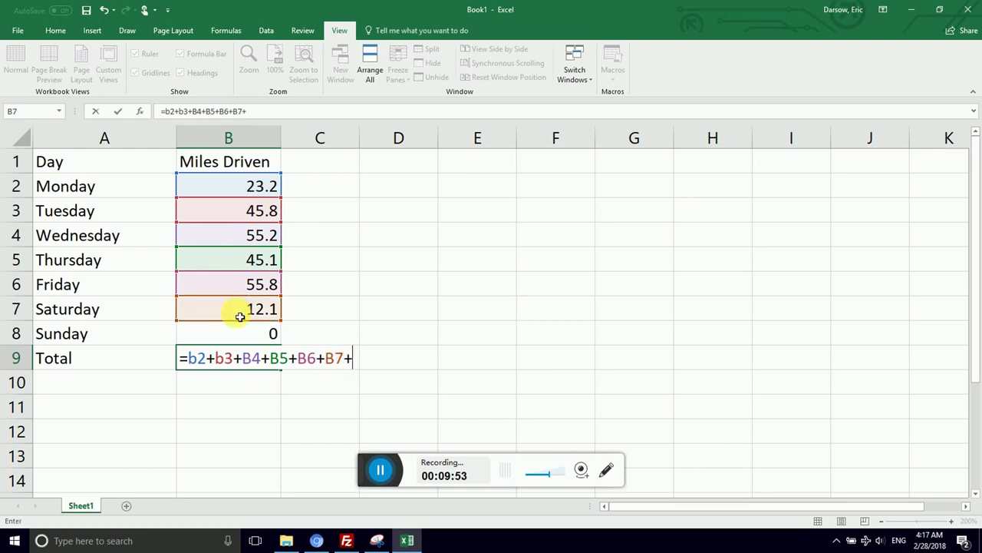
pyautogui.click(235, 338)
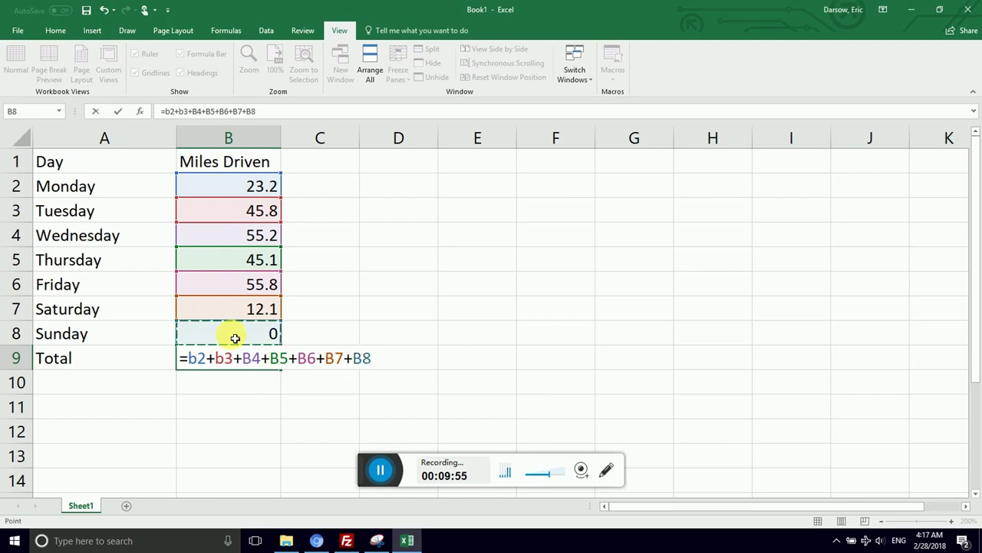
pyautogui.press('Return')
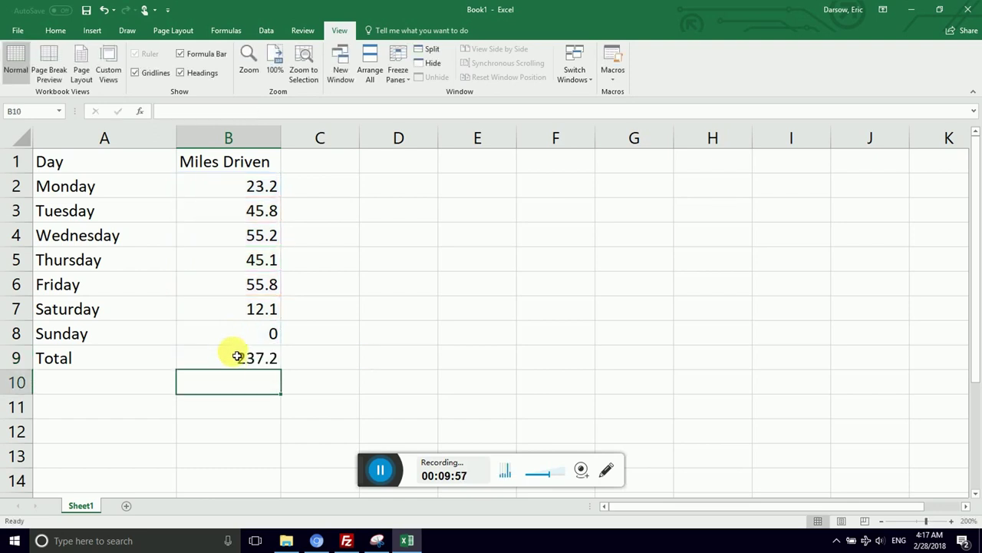
# Change Sunday's mileage in B8 from 0 to 6.1.
pyautogui.doubleClick(234, 365)
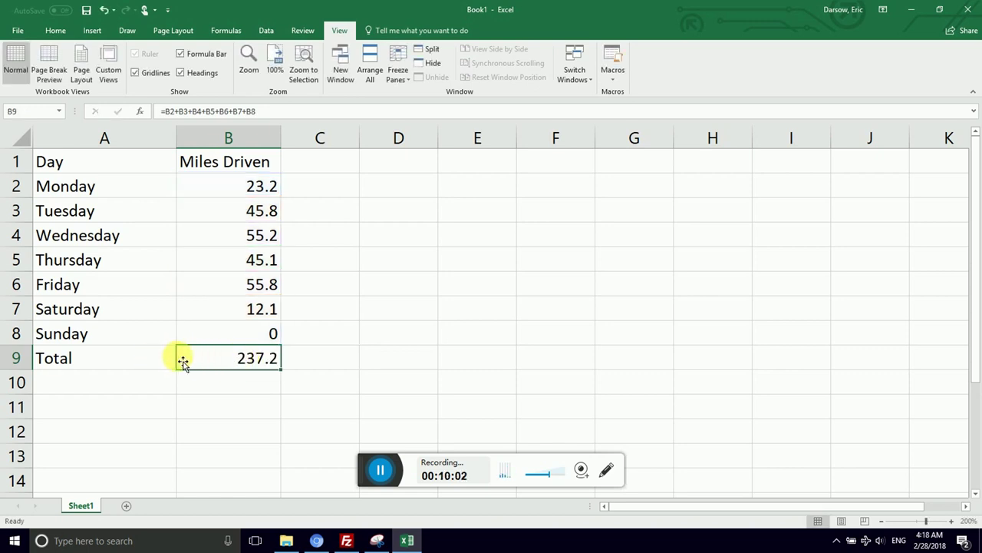
pyautogui.click(249, 215)
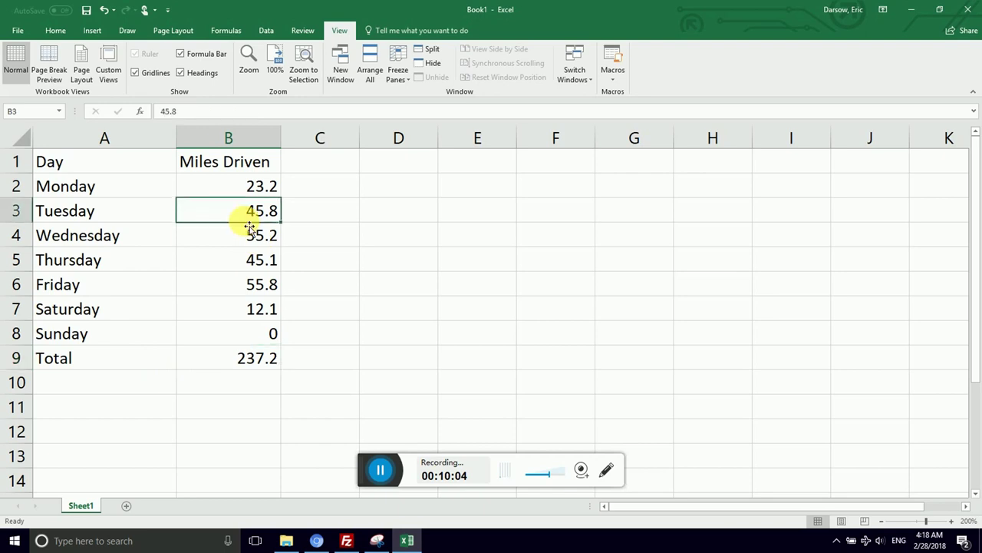
pyautogui.click(242, 237)
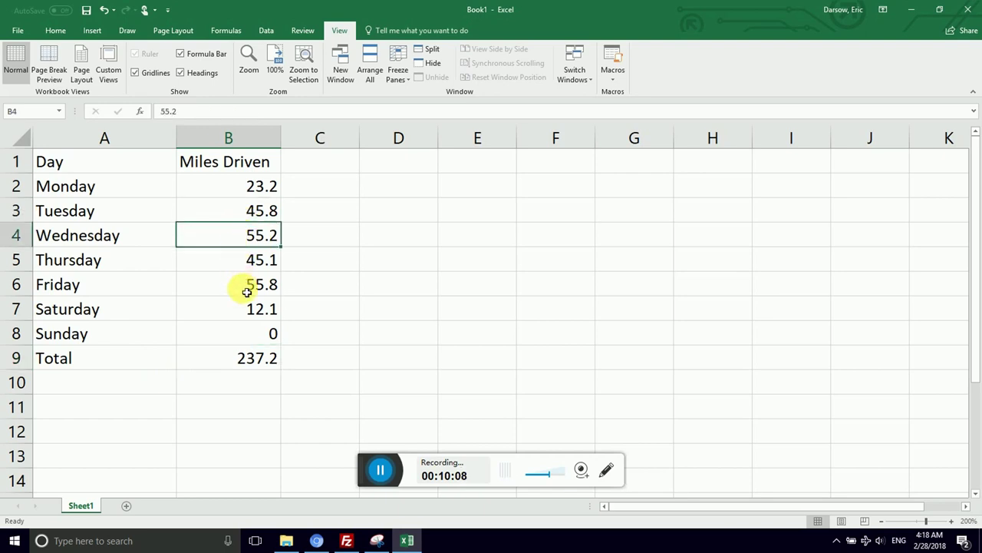
pyautogui.click(245, 281)
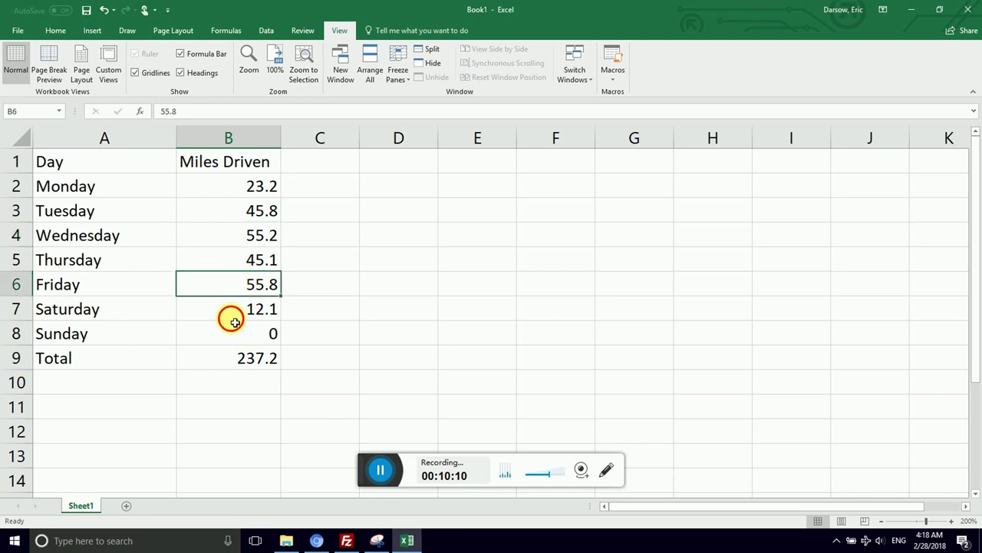
pyautogui.click(232, 321)
pyautogui.click(226, 345)
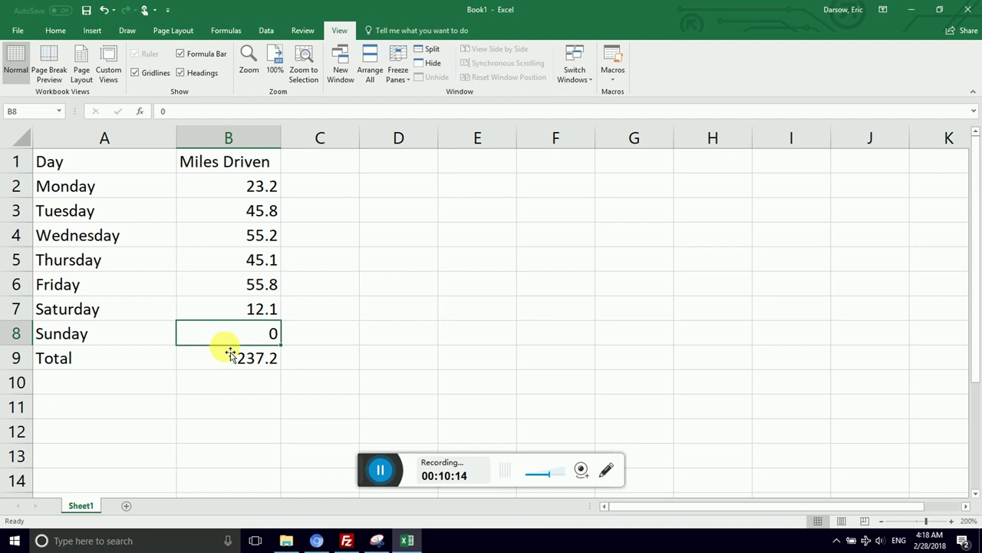
pyautogui.write('6.1')
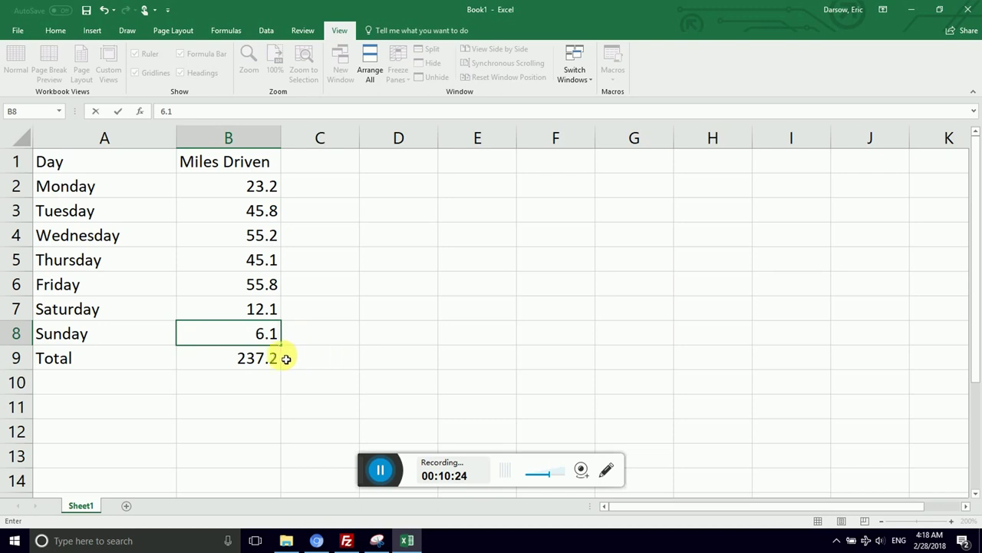
pyautogui.press('Return')
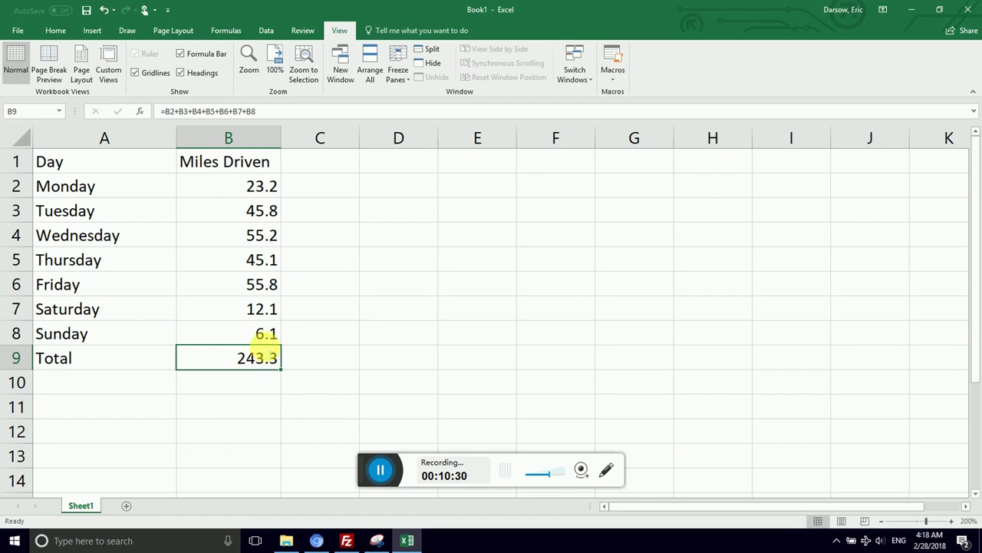
# Verify B8 and the recalculated 243.3 total in B9, leaving its formula unchanged.
pyautogui.click(265, 335)
pyautogui.click(261, 358)
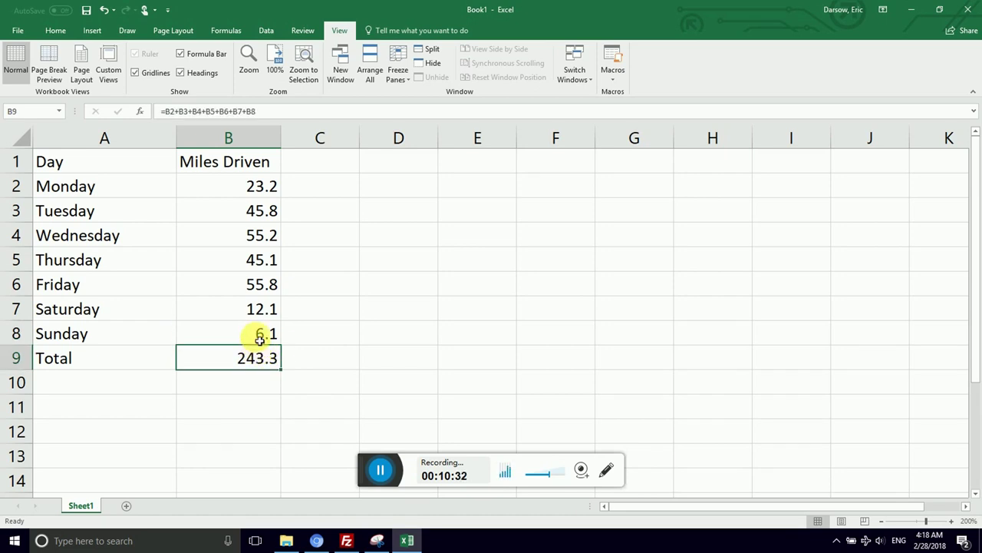
pyautogui.click(260, 336)
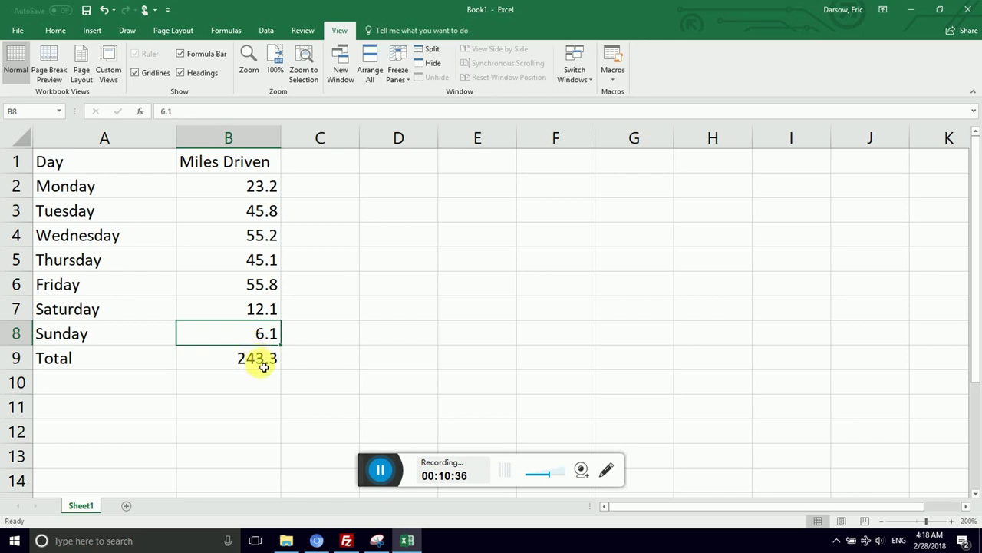
pyautogui.click(263, 367)
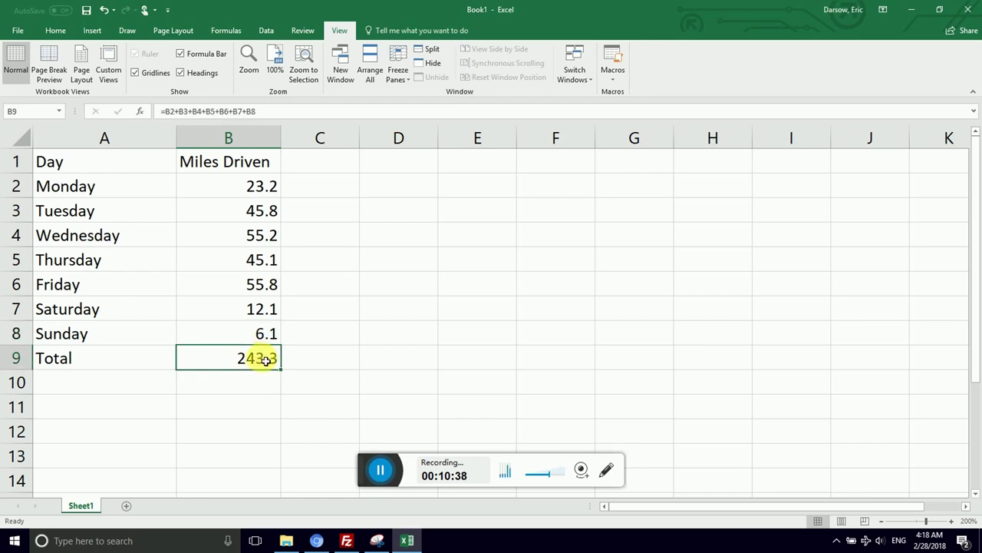
pyautogui.doubleClick(264, 359)
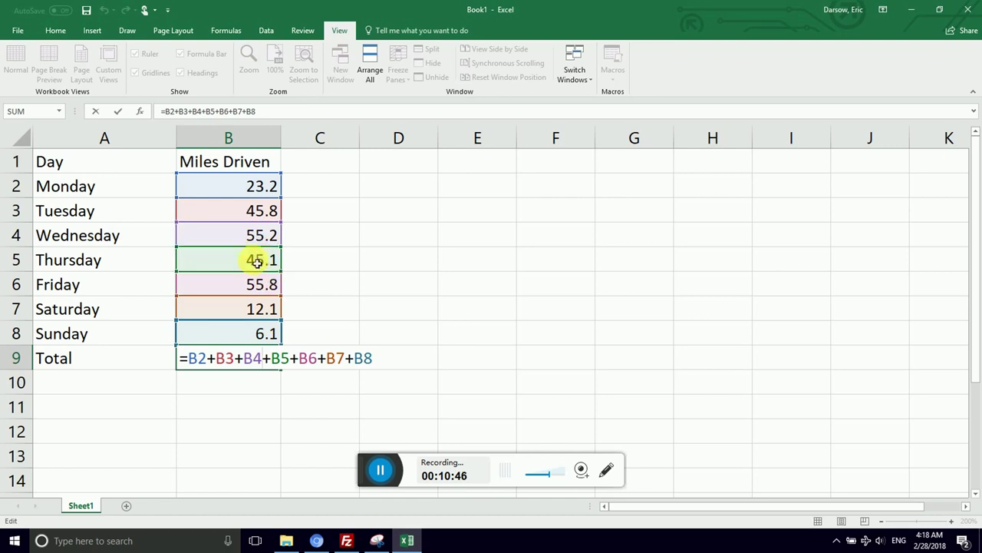
pyautogui.press('Return')
# Change Wednesday's mileage in B4 to 40.1, dropping the total to 228.2.
pyautogui.click(259, 307)
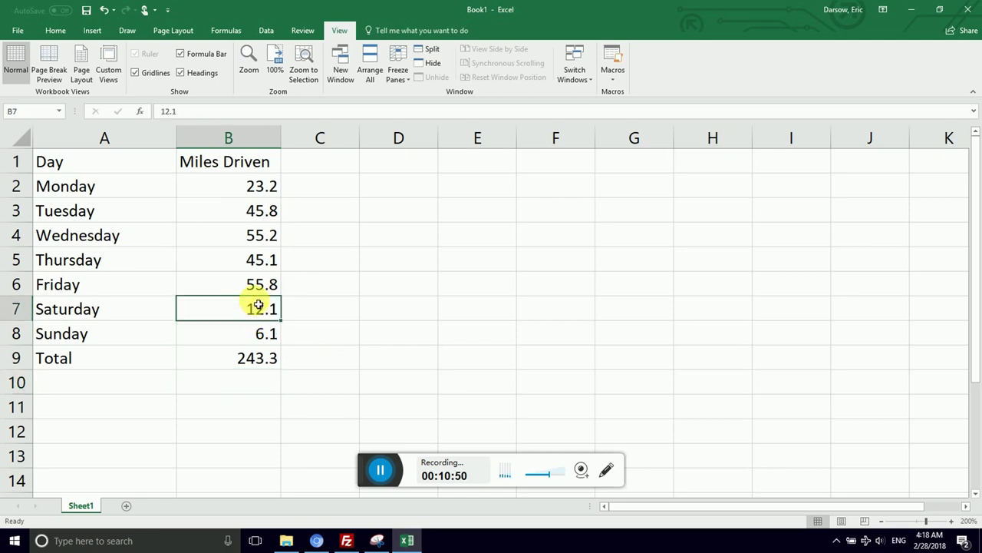
pyautogui.click(258, 234)
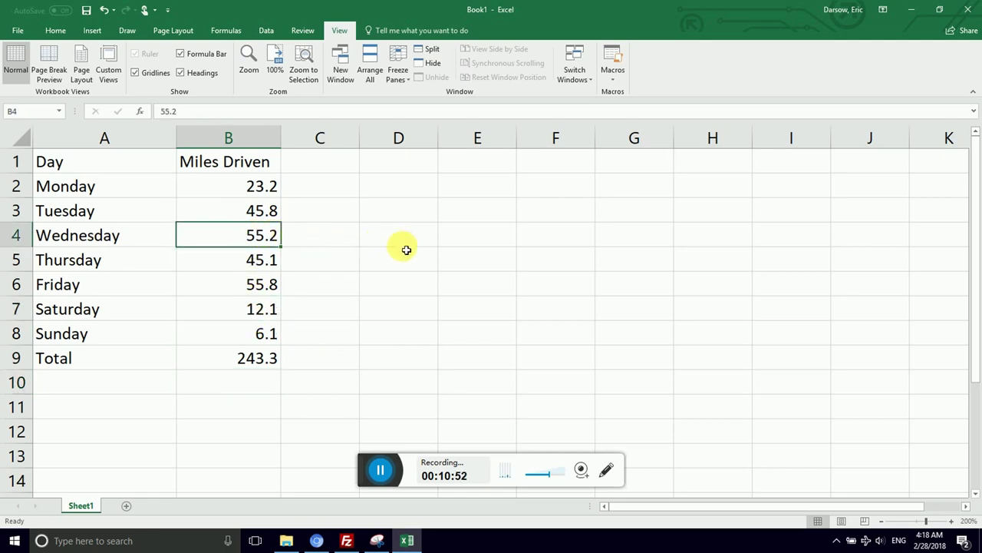
pyautogui.write('40.1')
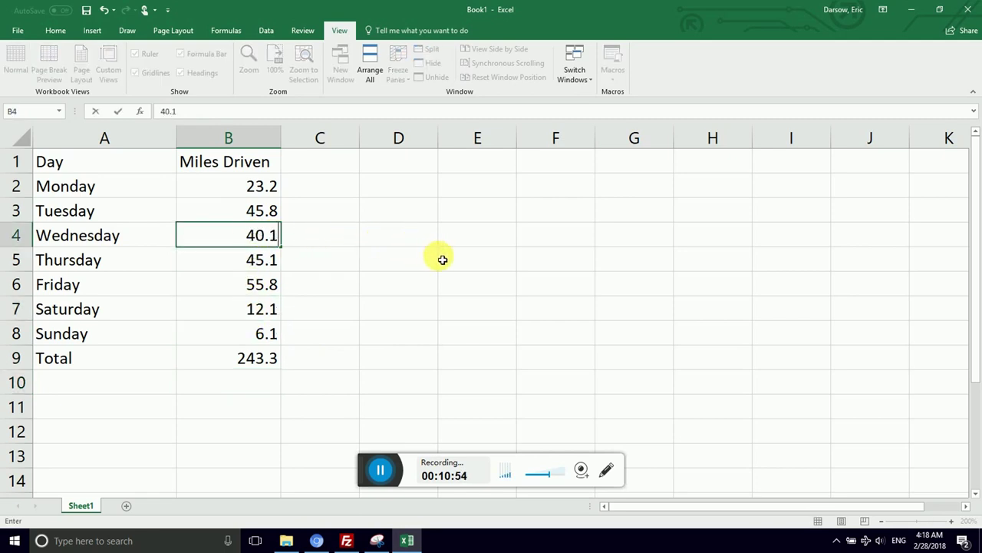
pyautogui.press('Return')
pyautogui.click(260, 354)
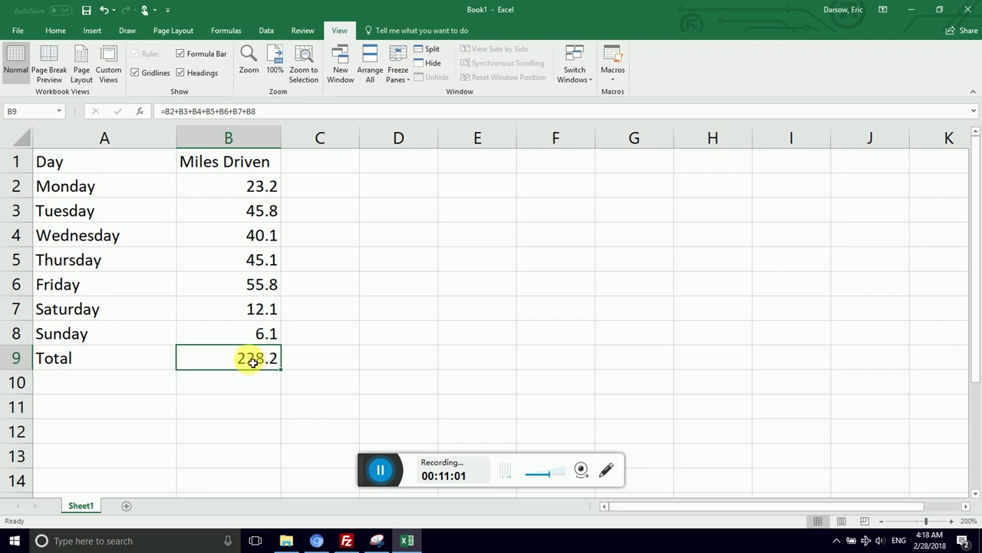
# Replace the cell references in B9's formula with the start of =sum(.
pyautogui.doubleClick(248, 360)
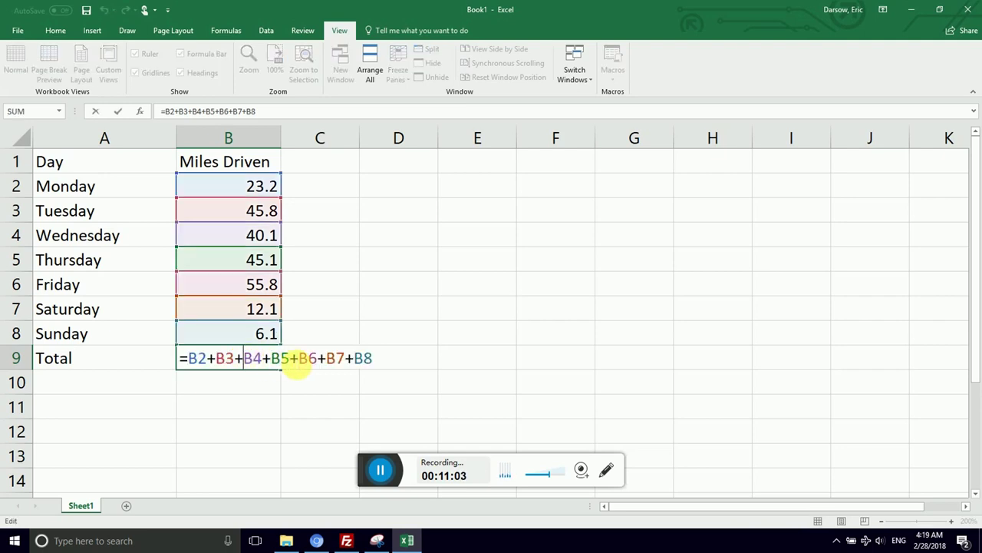
pyautogui.click(220, 358)
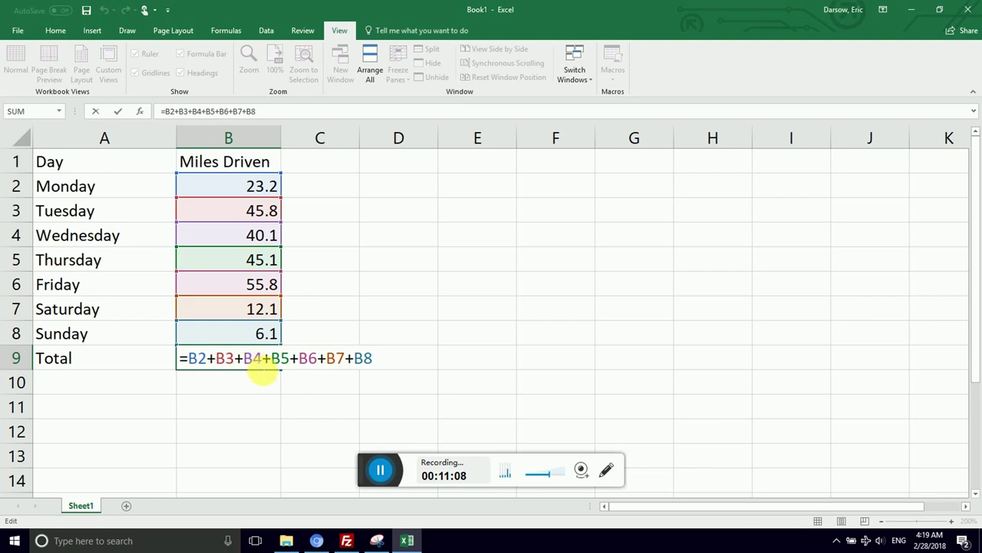
pyautogui.press('Right')
pyautogui.press('Right')
pyautogui.press('Right')
pyautogui.press('Right')
pyautogui.press('Right')
pyautogui.press('Right')
pyautogui.press('Right')
pyautogui.press('Right')
pyautogui.hotkey('shift', 'Left')
pyautogui.hotkey('shift', 'Left')
pyautogui.hotkey('shift', 'Left')
pyautogui.hotkey('shift', 'Left')
pyautogui.hotkey('shift', 'Left')
pyautogui.hotkey('shift', 'Left')
pyautogui.hotkey('shift', 'Left')
pyautogui.hotkey('shift', 'Left')
pyautogui.hotkey('shift', 'Left')
pyautogui.hotkey('shift', 'Left')
pyautogui.hotkey('shift', 'Left')
pyautogui.hotkey('shift', 'Left')
pyautogui.hotkey('shift', 'Left')
pyautogui.hotkey('shift', 'Left')
pyautogui.hotkey('shift', 'Left')
pyautogui.hotkey('shift', 'Left')
pyautogui.hotkey('shift', 'Left')
pyautogui.hotkey('shift', 'Left')
pyautogui.hotkey('shift', 'Left')
pyautogui.hotkey('shift', 'Left')
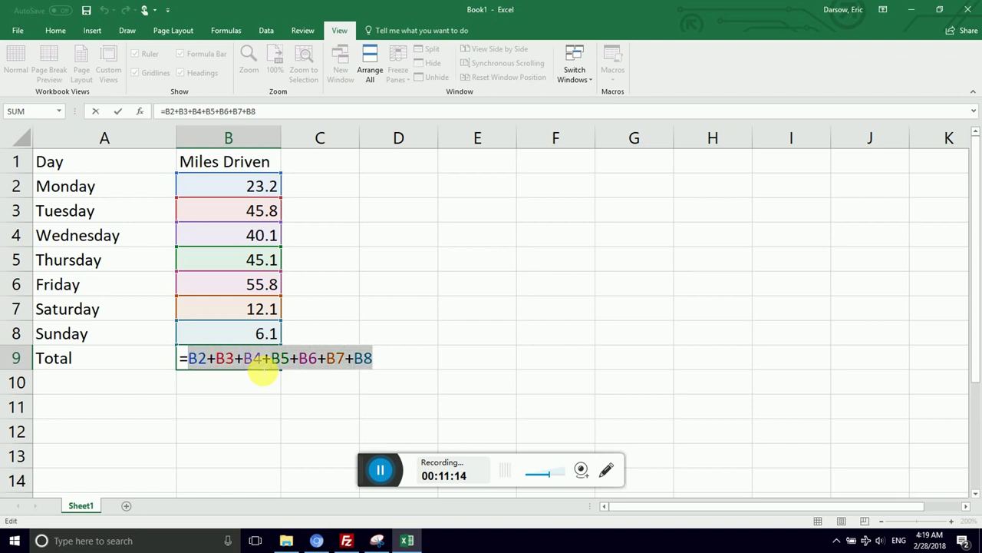
pyautogui.write('sum')
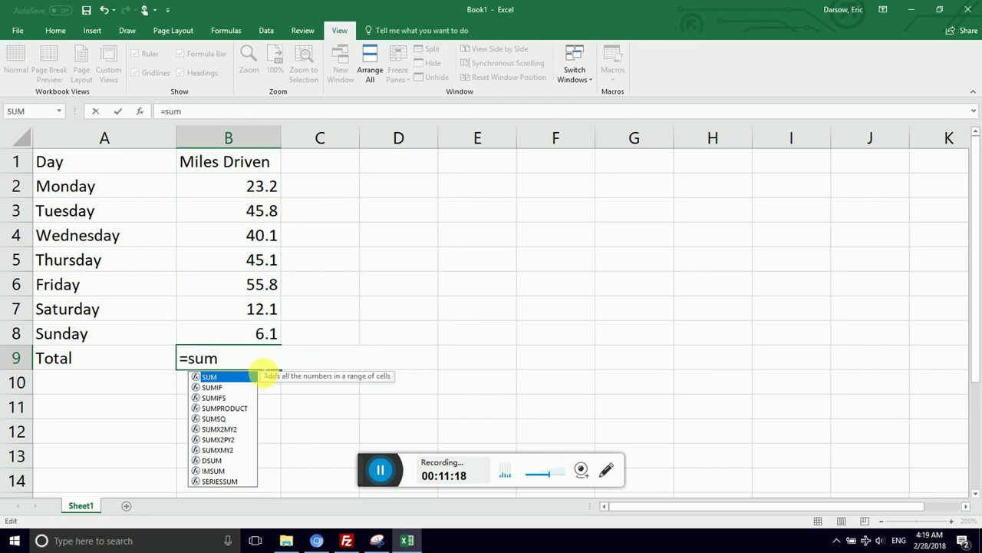
pyautogui.write('(')
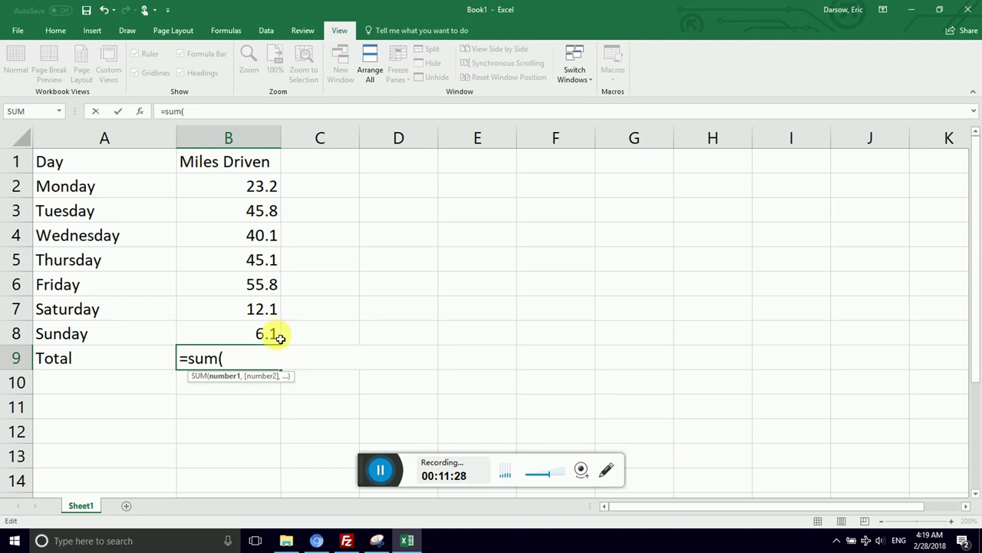
# Complete B9 as =SUM(B2:B8) and confirm the range, showing 228.2.
pyautogui.write('b')
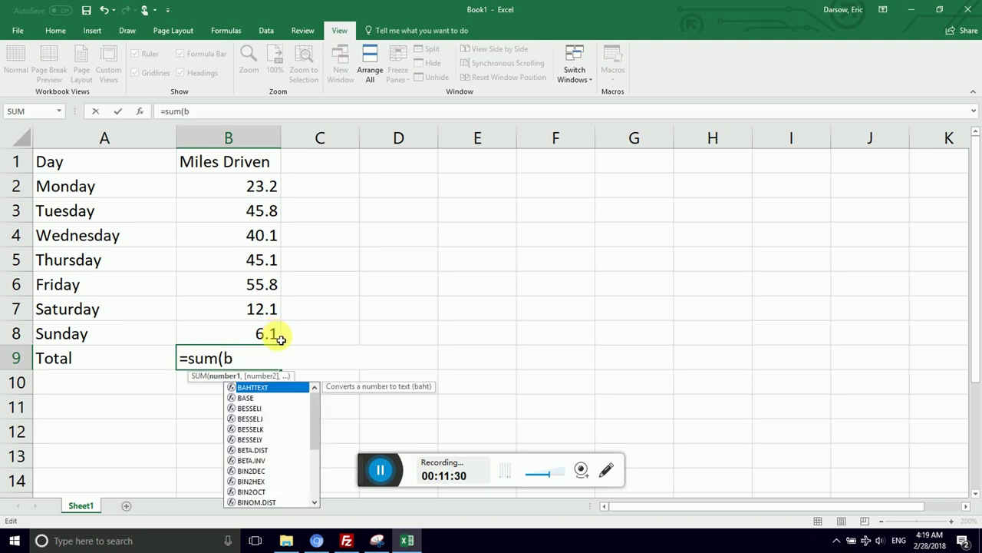
pyautogui.press('BackSpace')
pyautogui.write('b2:')
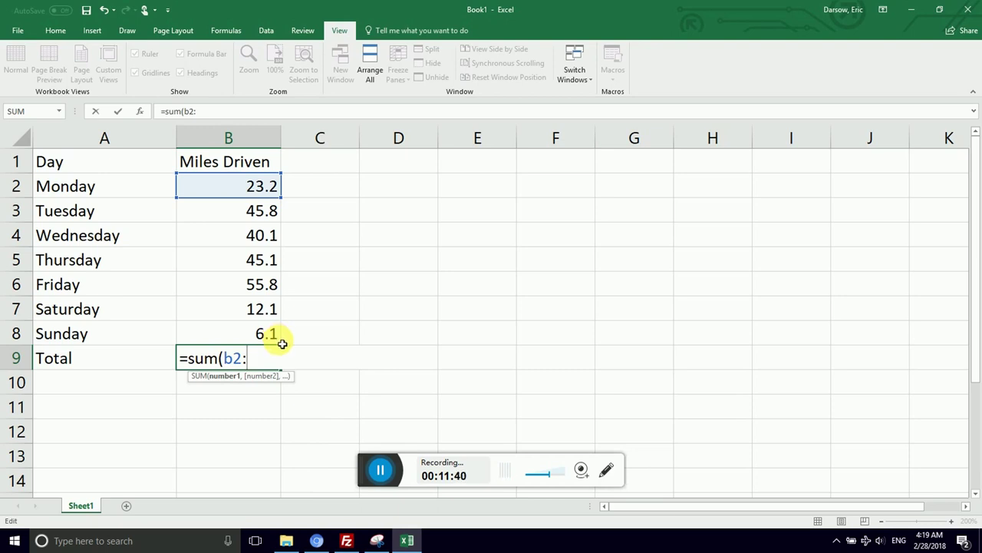
pyautogui.write('b8')
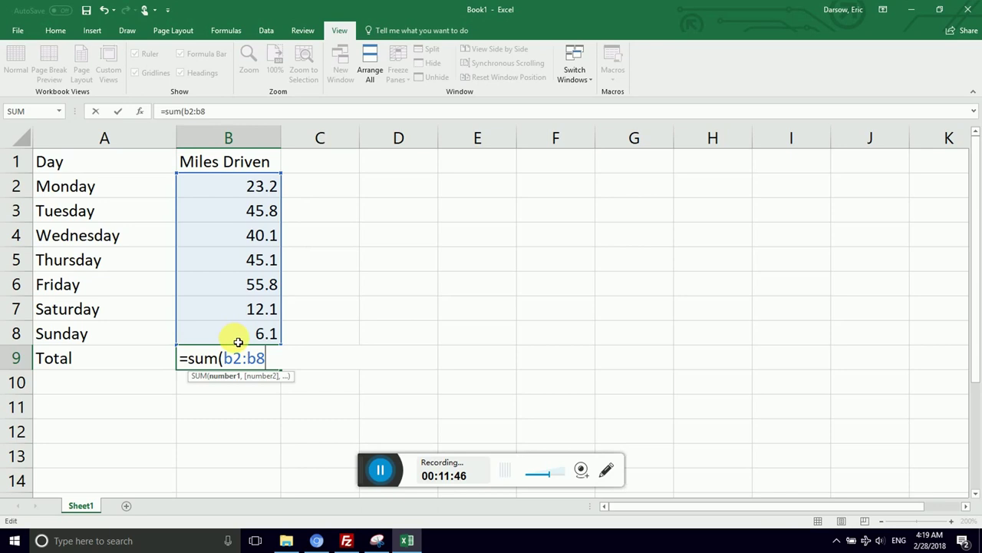
pyautogui.write(')')
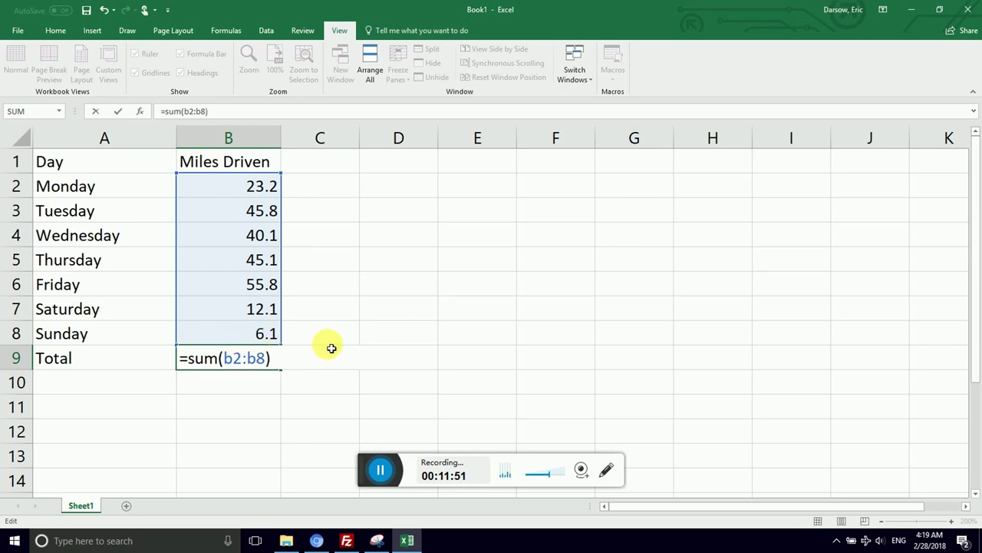
pyautogui.press('Return')
pyautogui.click(248, 357)
pyautogui.doubleClick(248, 357)
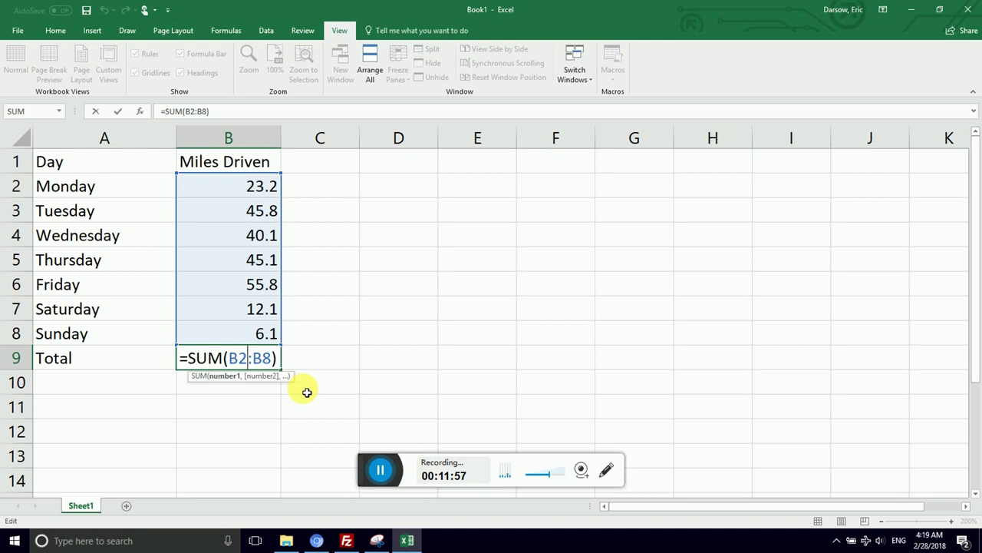
pyautogui.press('Return')
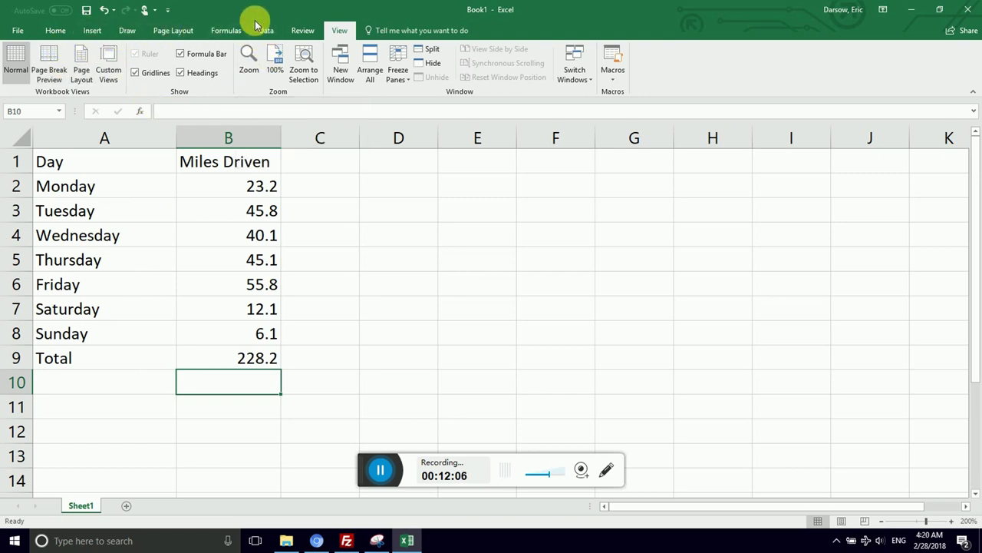
# Make the Day and Miles Driven header cells A1:B1 bold.
pyautogui.click(60, 34)
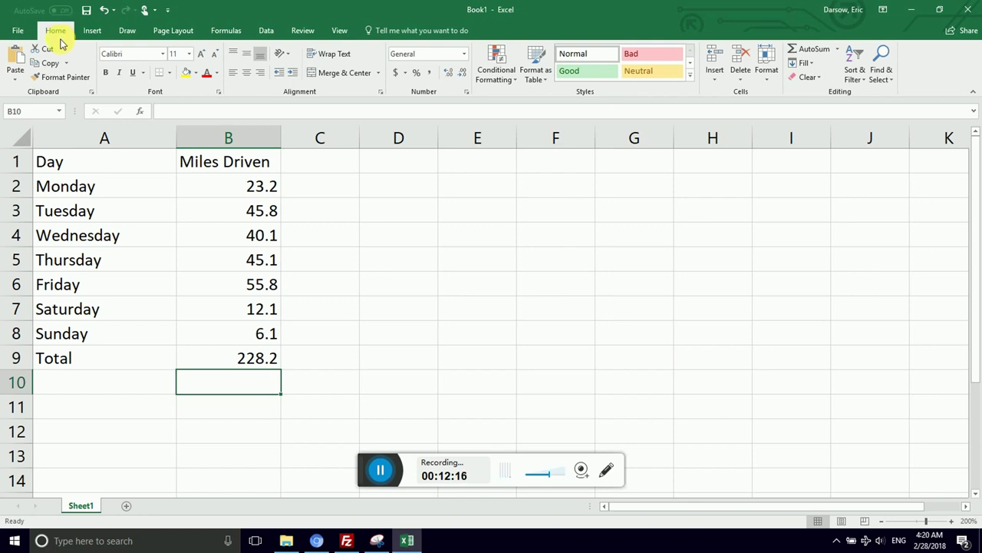
pyautogui.click(125, 232)
pyautogui.click(128, 159)
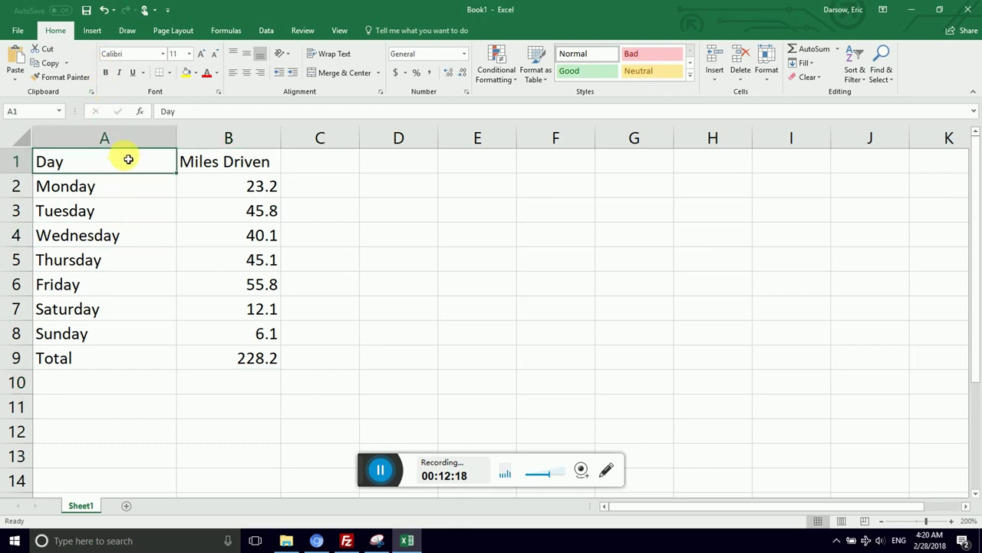
pyautogui.click(220, 160)
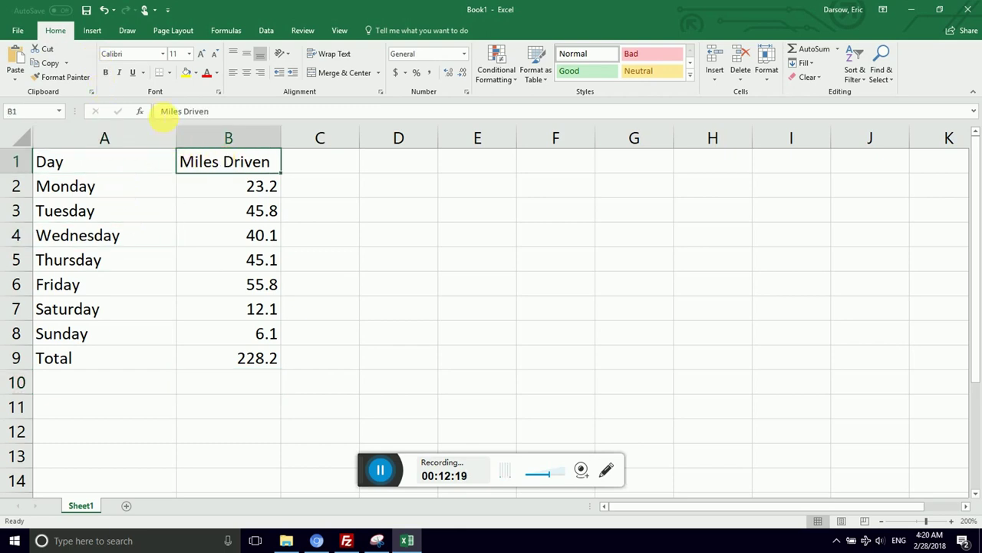
pyautogui.click(107, 73)
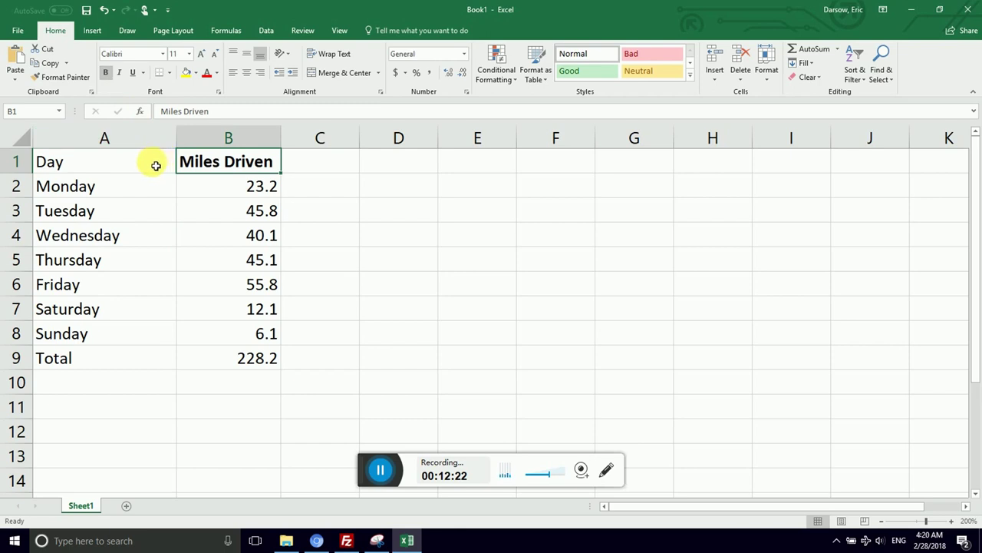
pyautogui.click(156, 164)
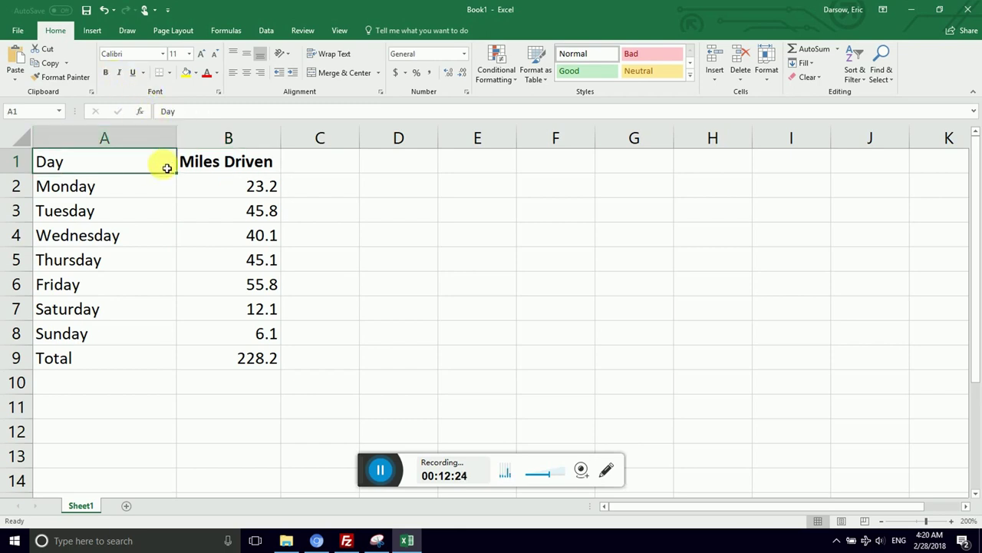
pyautogui.moveTo(166, 168); pyautogui.dragTo(210, 162)
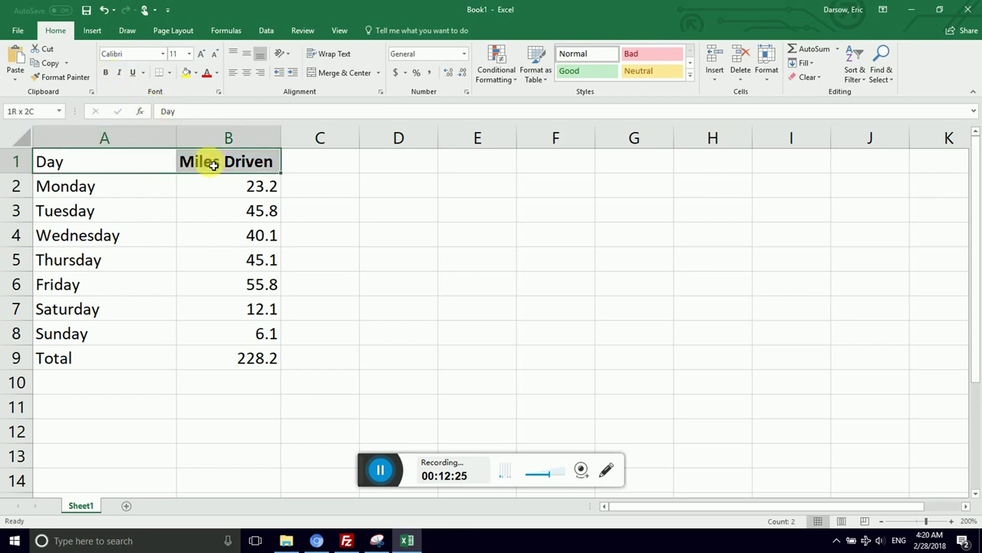
pyautogui.click(105, 73)
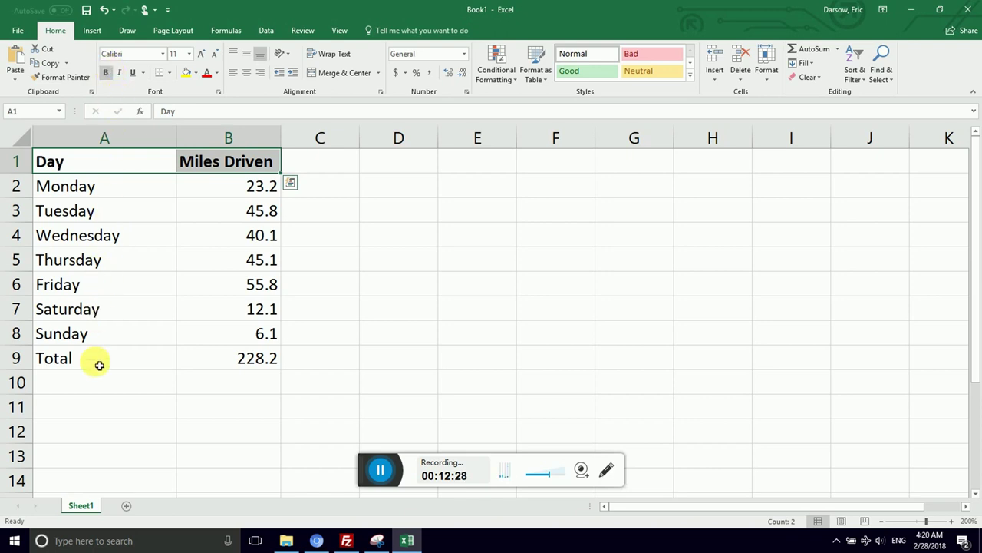
# Make the Total row A9:B9 bold.
pyautogui.moveTo(99, 365); pyautogui.dragTo(220, 358)
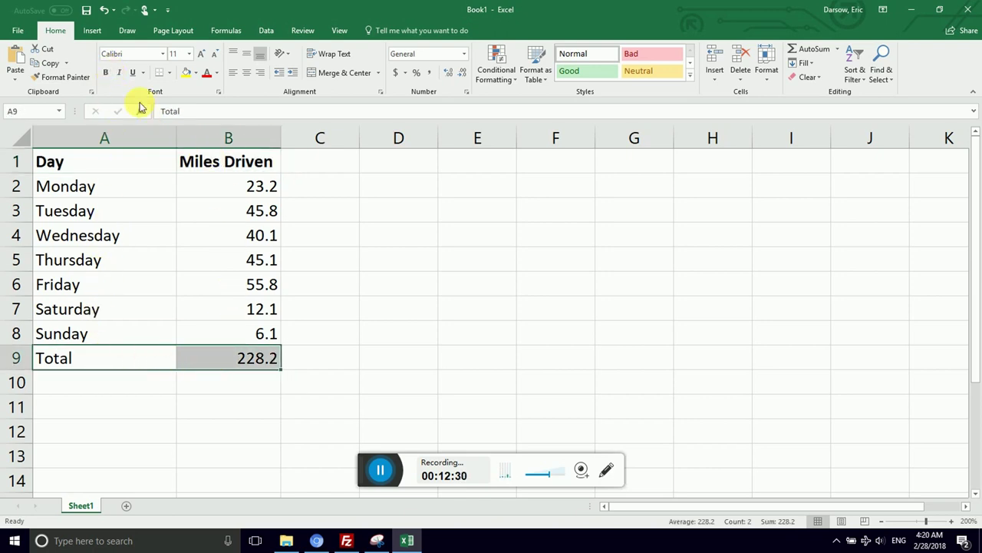
pyautogui.click(105, 72)
pyautogui.click(158, 235)
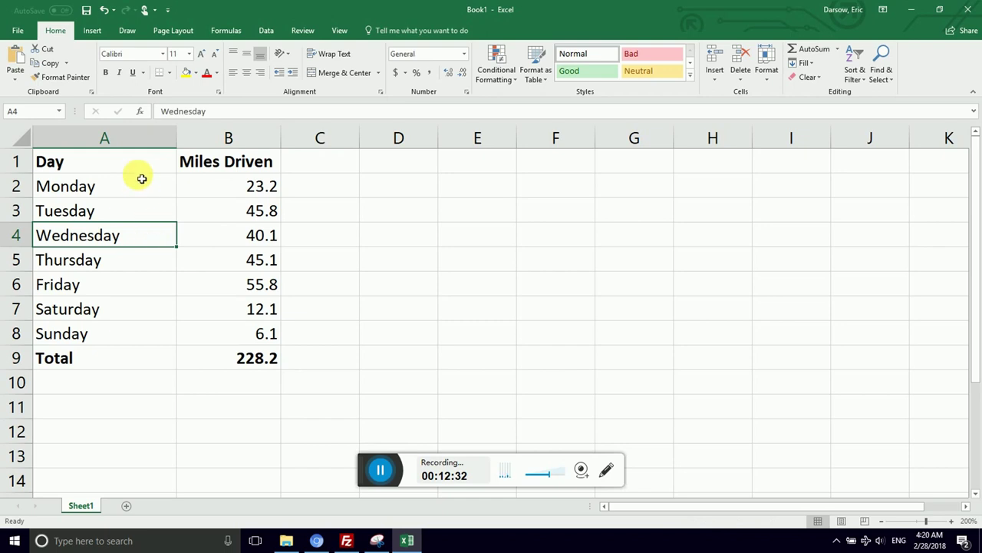
pyautogui.moveTo(134, 167); pyautogui.dragTo(206, 162)
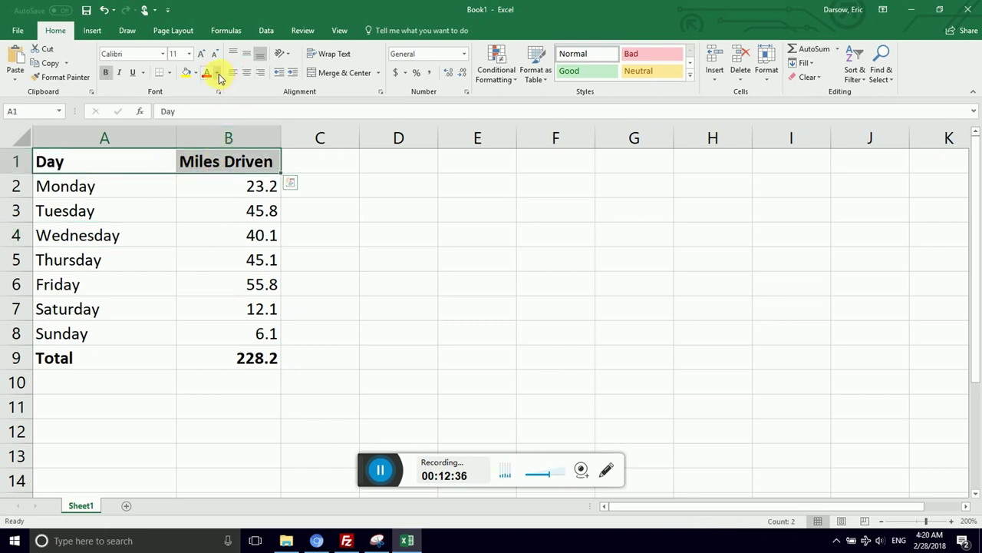
# Give the header row A1:B1 a purple fill with white text.
pyautogui.click(218, 74)
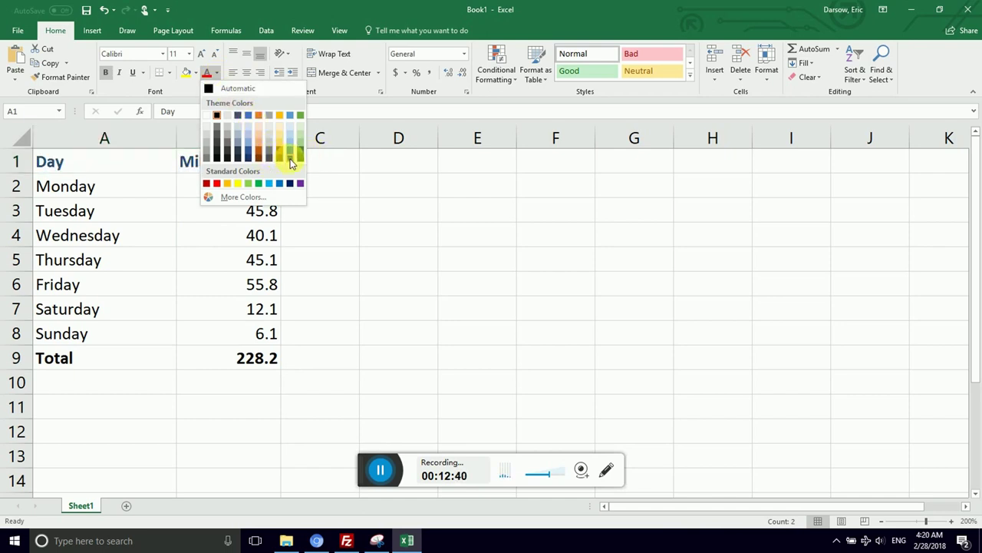
pyautogui.click(291, 163)
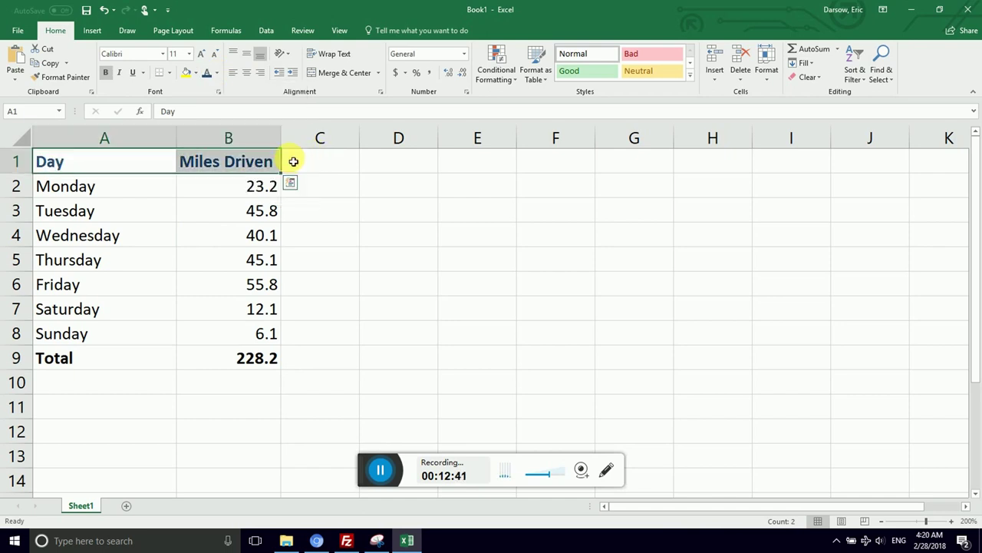
pyautogui.click(197, 74)
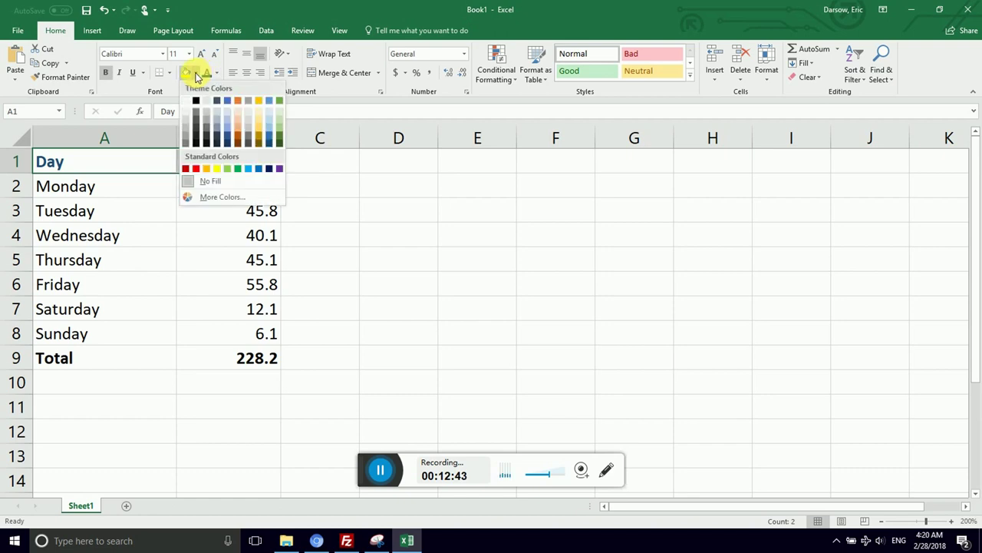
pyautogui.click(281, 169)
pyautogui.click(217, 73)
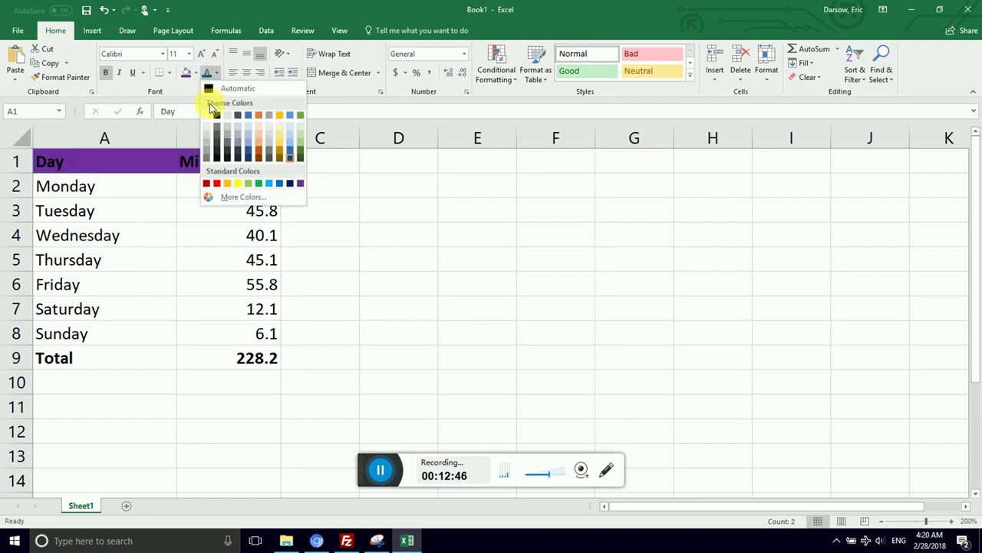
pyautogui.click(216, 114)
pyautogui.click(163, 238)
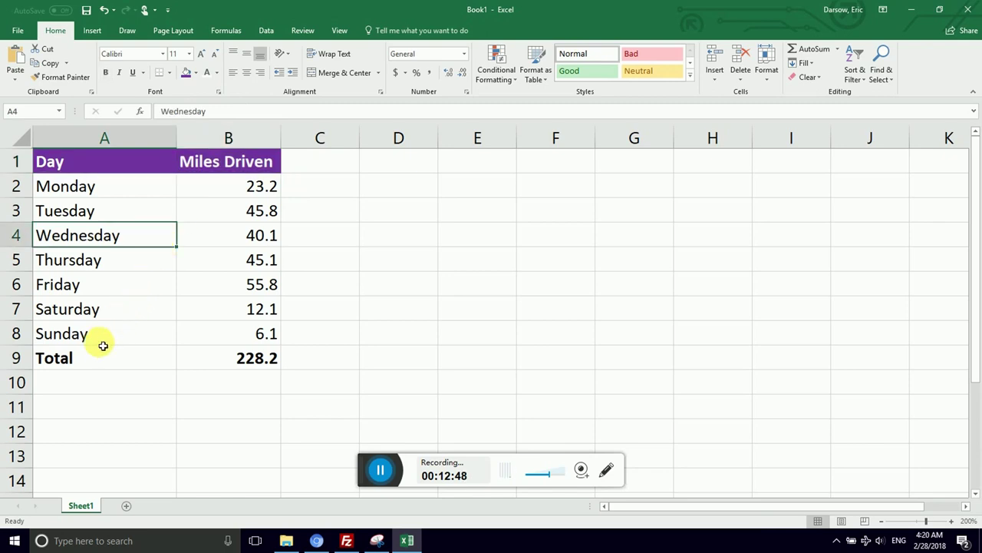
# Fill the Total row A9:B9 light blue.
pyautogui.moveTo(115, 357); pyautogui.dragTo(222, 357)
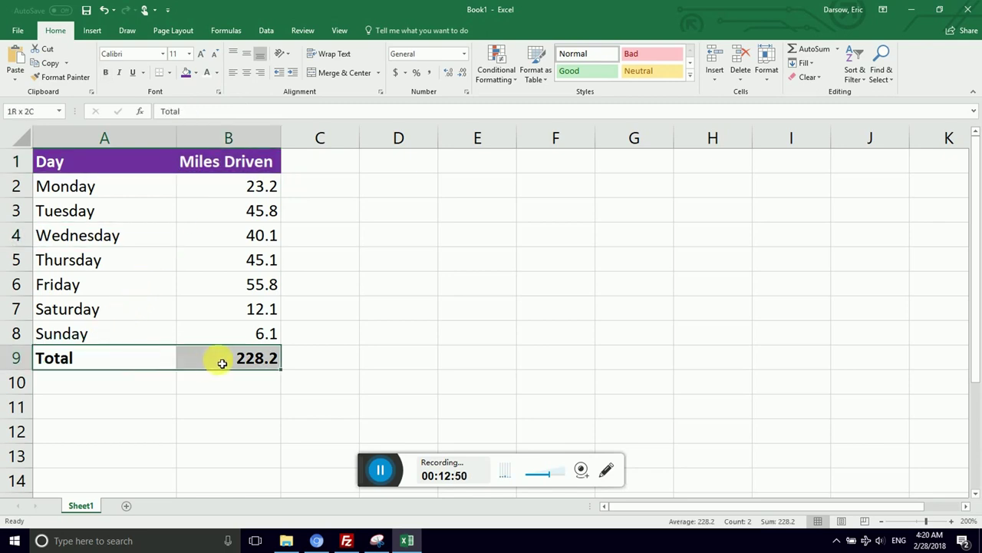
pyautogui.click(197, 72)
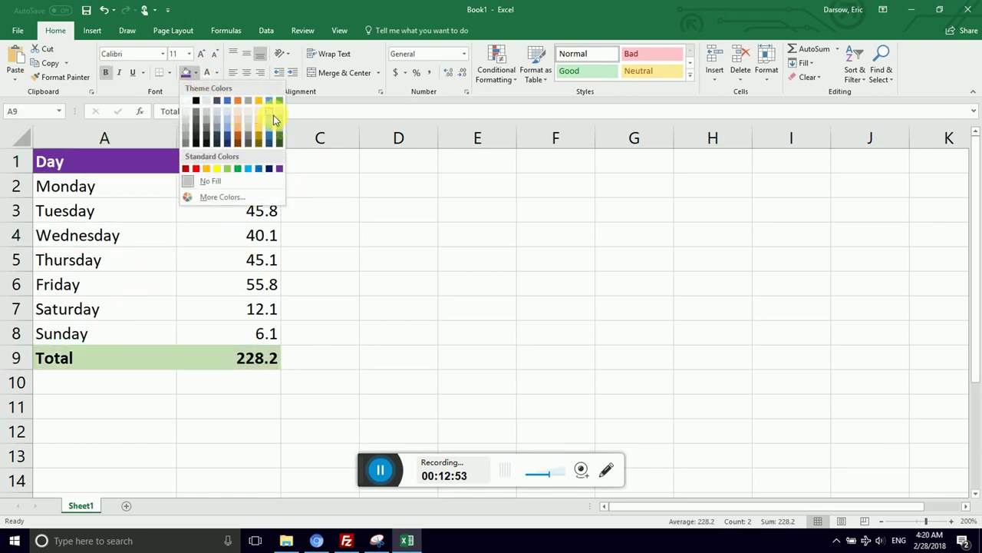
pyautogui.click(270, 114)
pyautogui.click(238, 231)
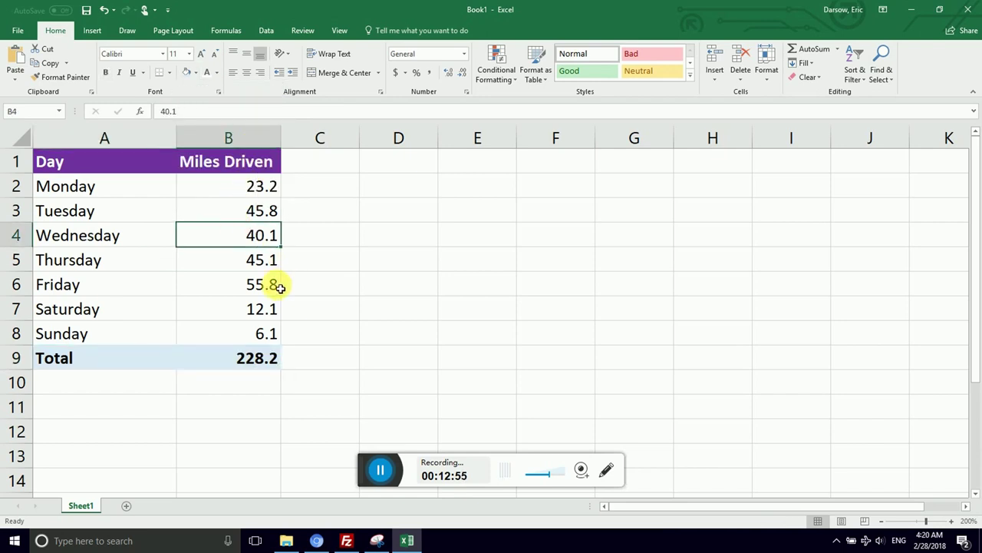
pyautogui.click(299, 328)
pyautogui.click(244, 359)
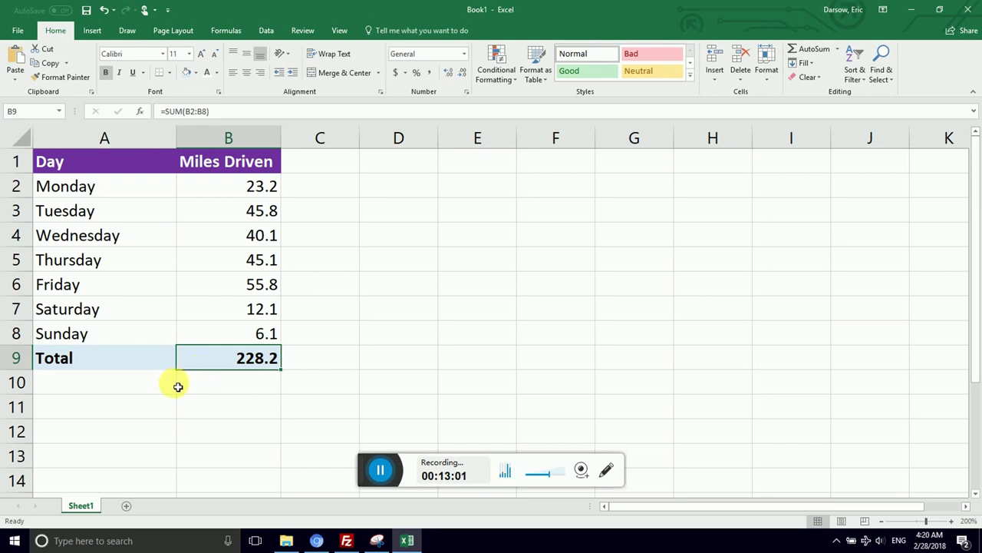
pyautogui.click(127, 384)
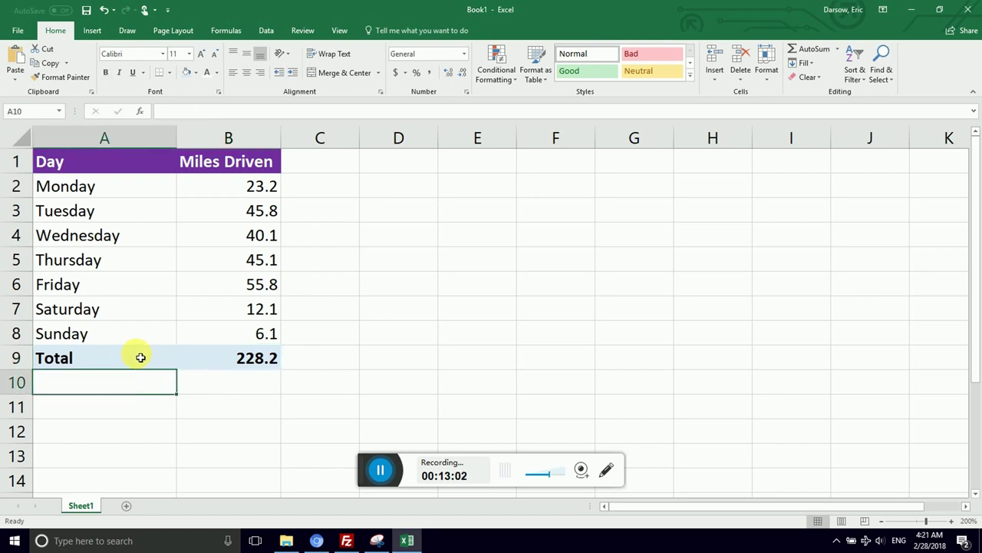